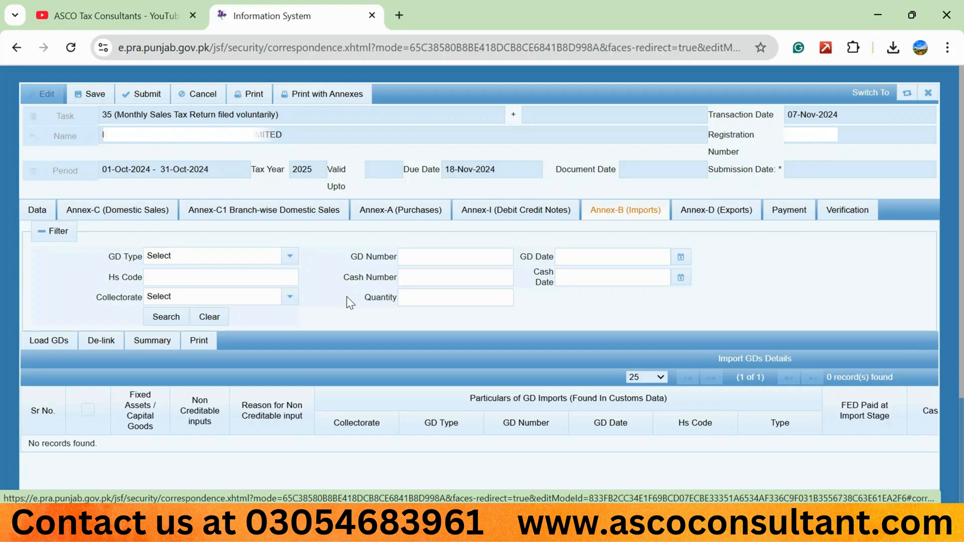
Search for loadable import GDs of all types in Annex-B, close the search, and open Annex-D (Exports)
left_click(45, 345)
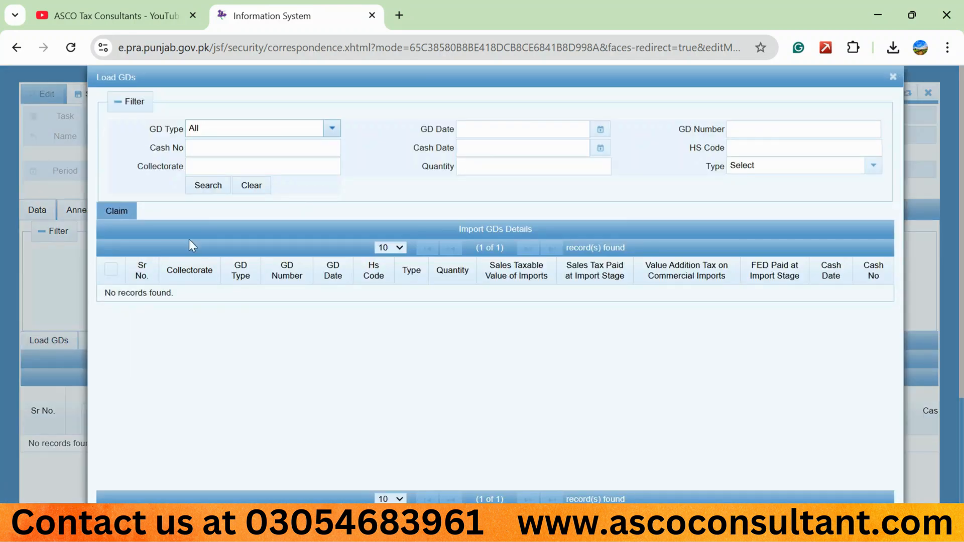
left_click(208, 185)
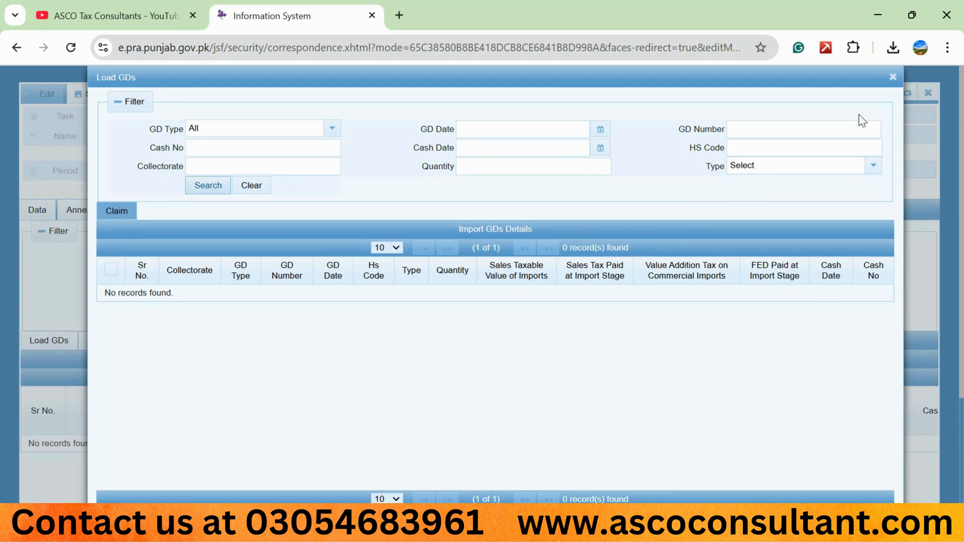
left_click(894, 78)
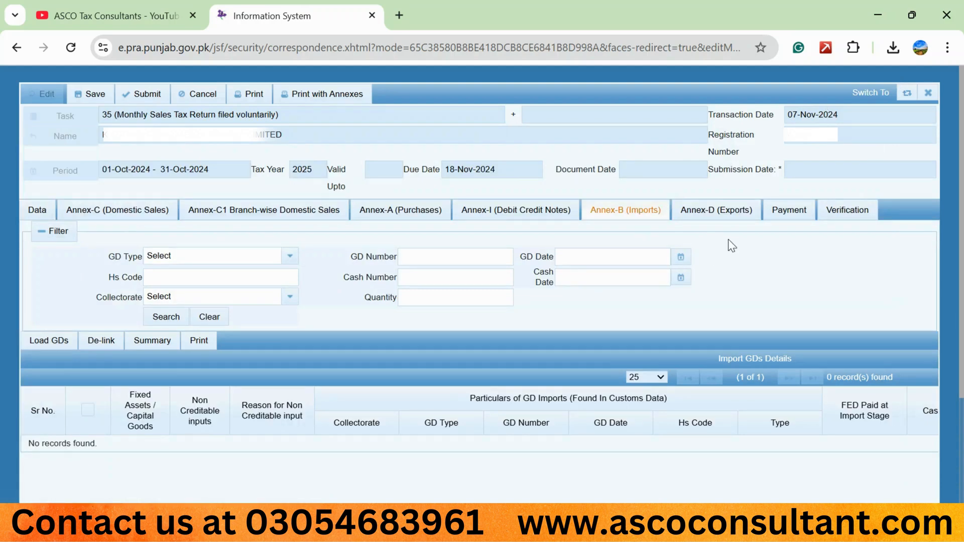
left_click(721, 203)
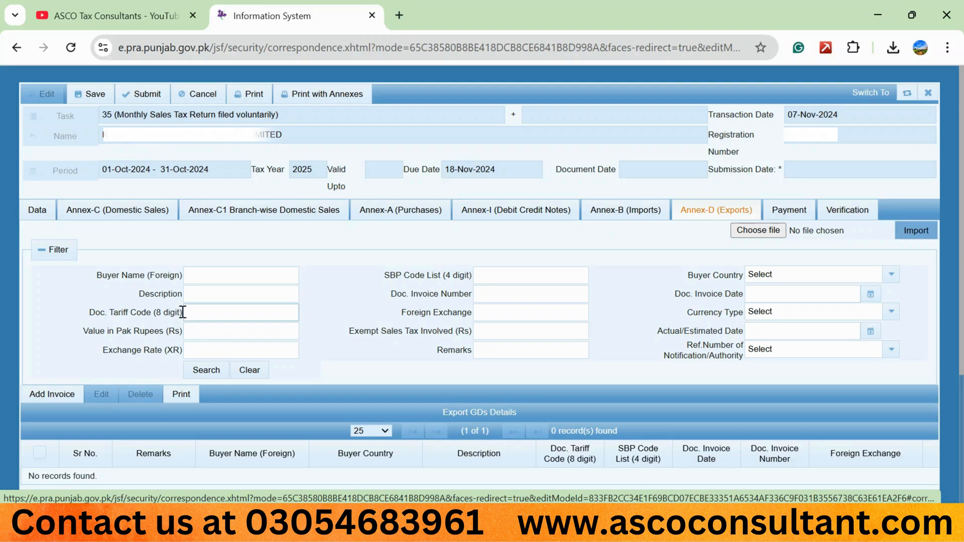
scroll(374, 254, "down", 1)
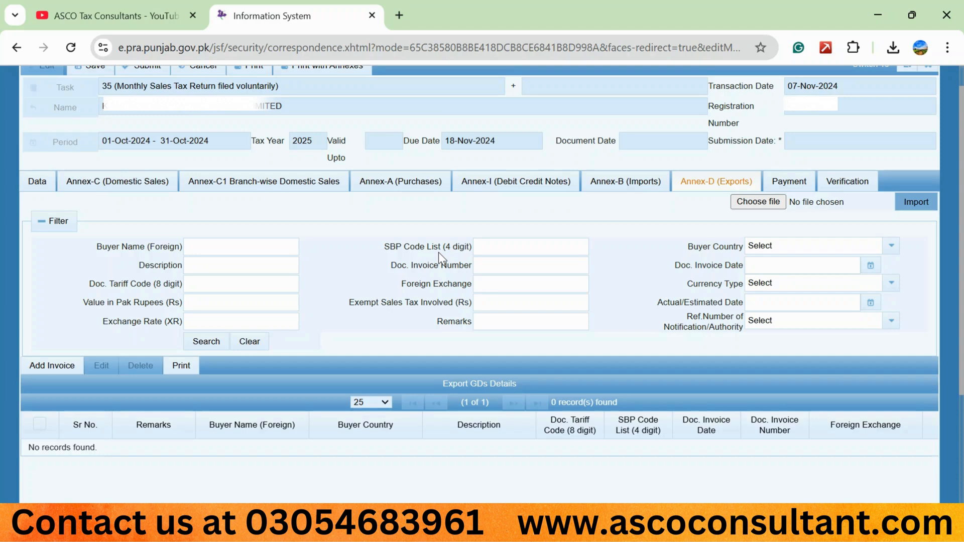
Search Google for "SBP PURPOSE CODE" in a new browser page and open the State Bank of Pakistan's Code List No. 5 PDF
left_click(399, 15)
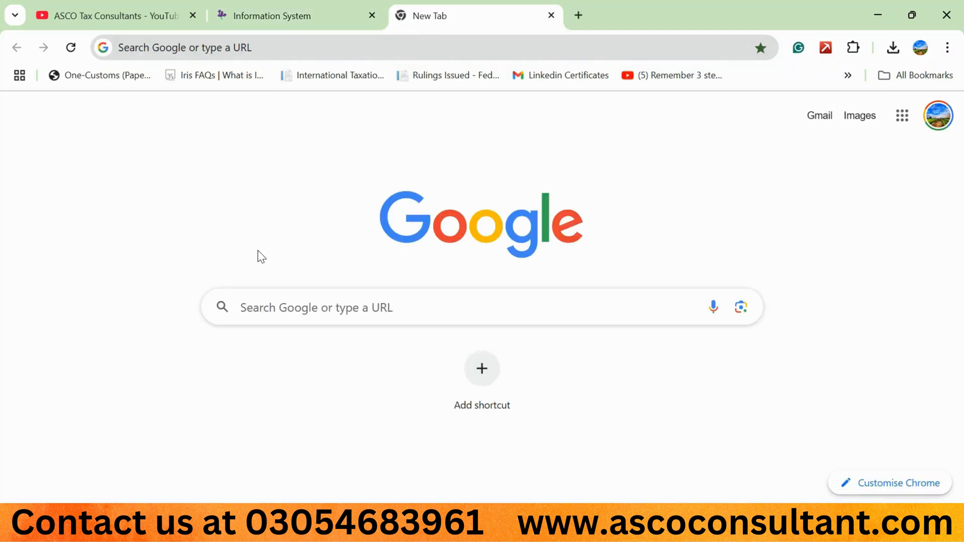
left_click(265, 304)
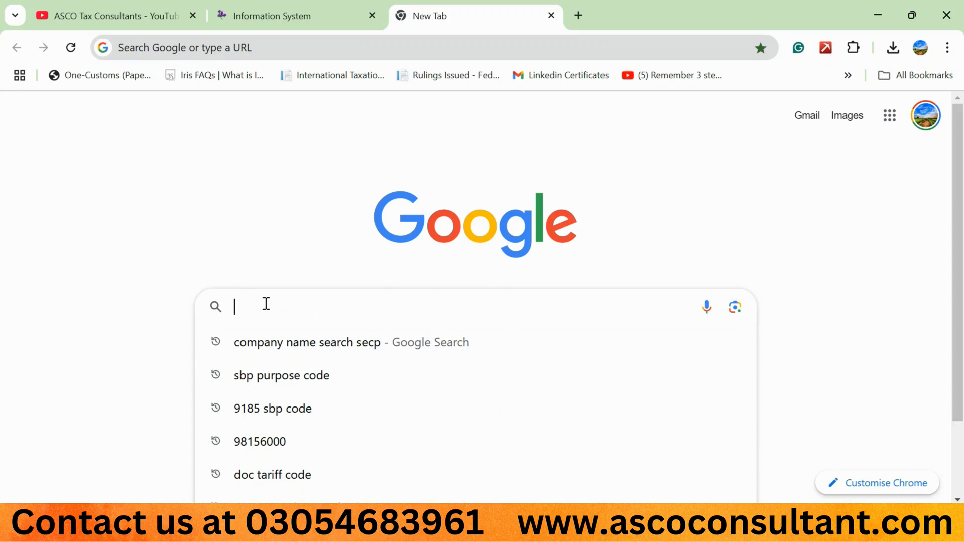
type("p")
key("BackSpace")
type("sbp puRPOSE CODE")
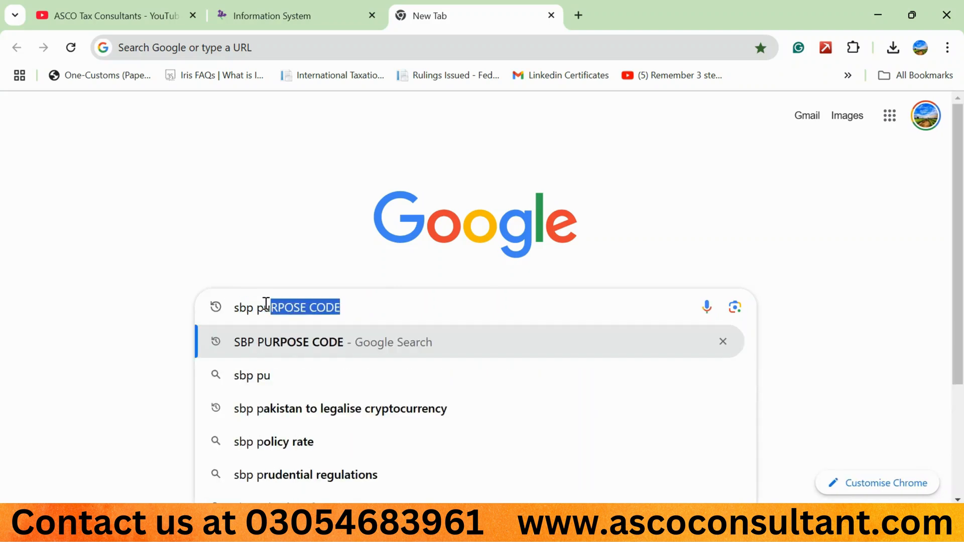
key("Return")
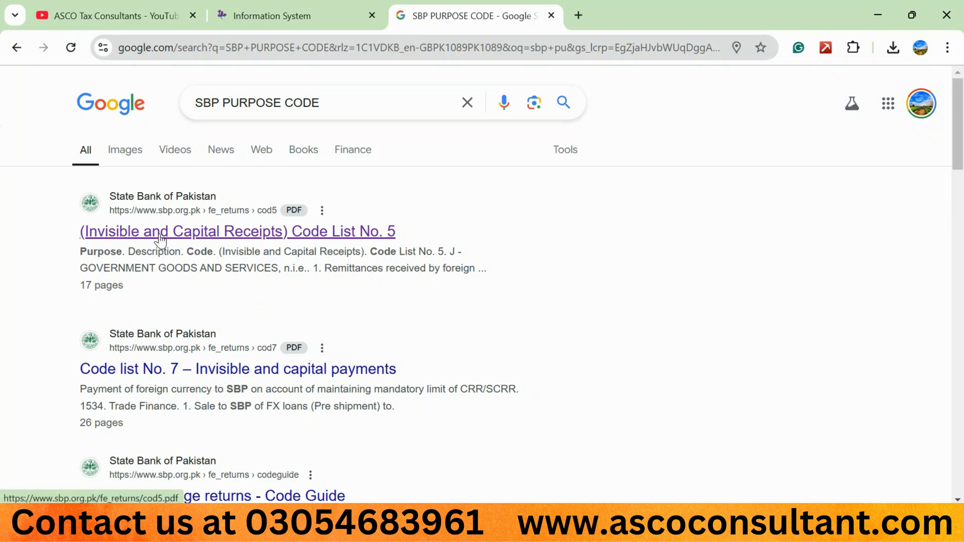
left_click(183, 236)
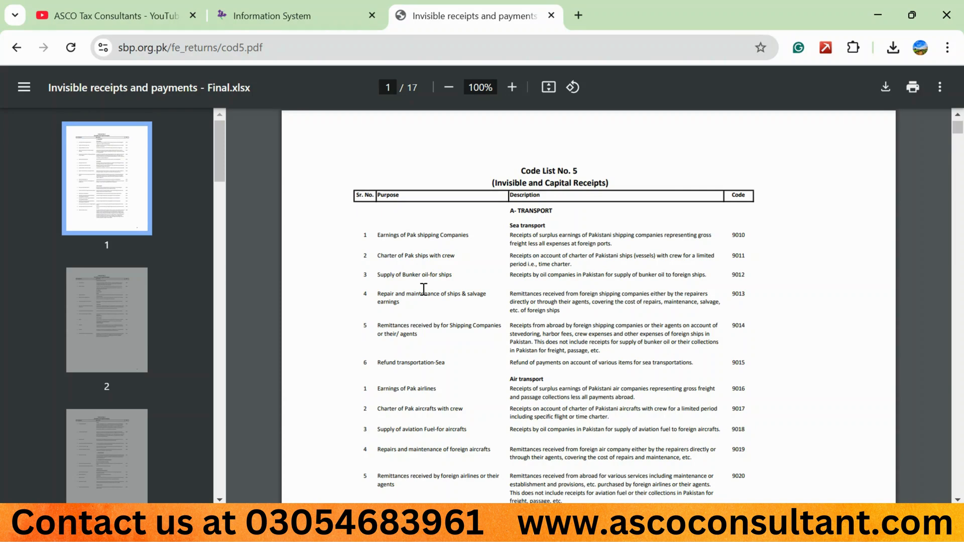
Find "information" in the PDF and examine the purpose codes for telecommunications, computer and information services
scroll(423, 290, "down", 1)
key("ctrl+f")
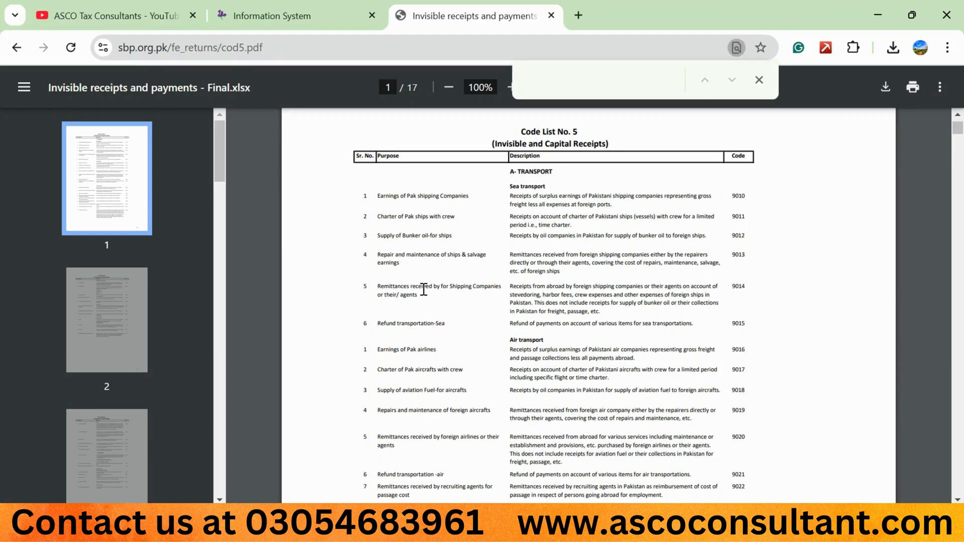
type("information")
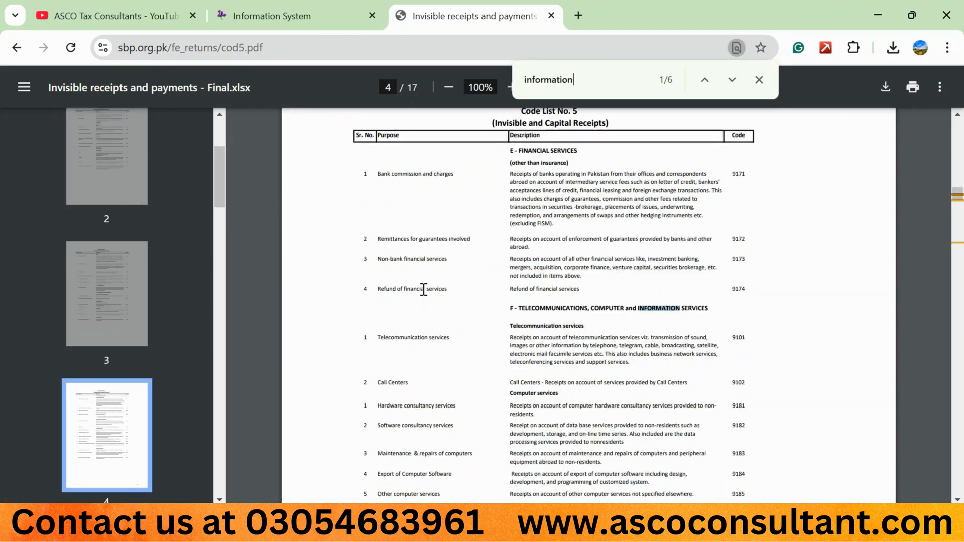
key("Return")
scroll(423, 290, "down", 2)
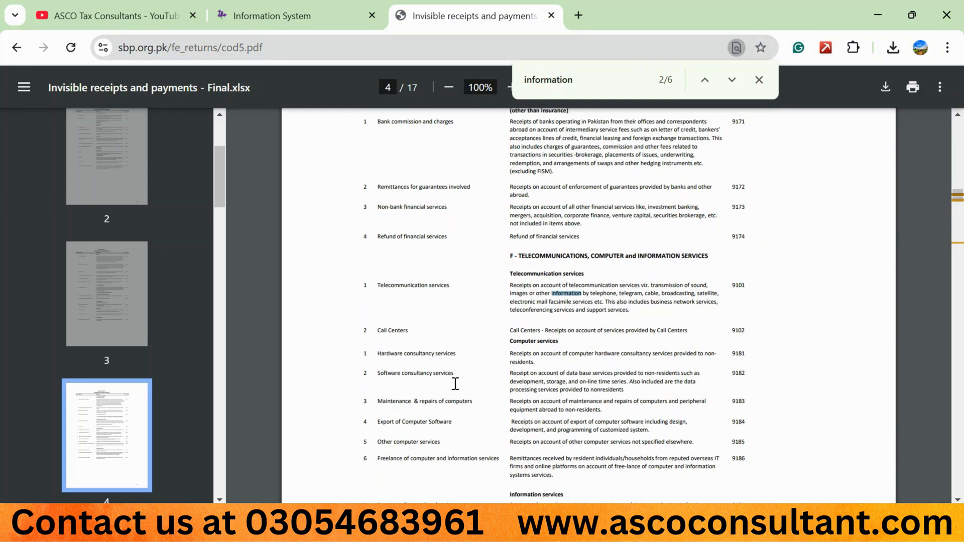
scroll(456, 384, "down", 2)
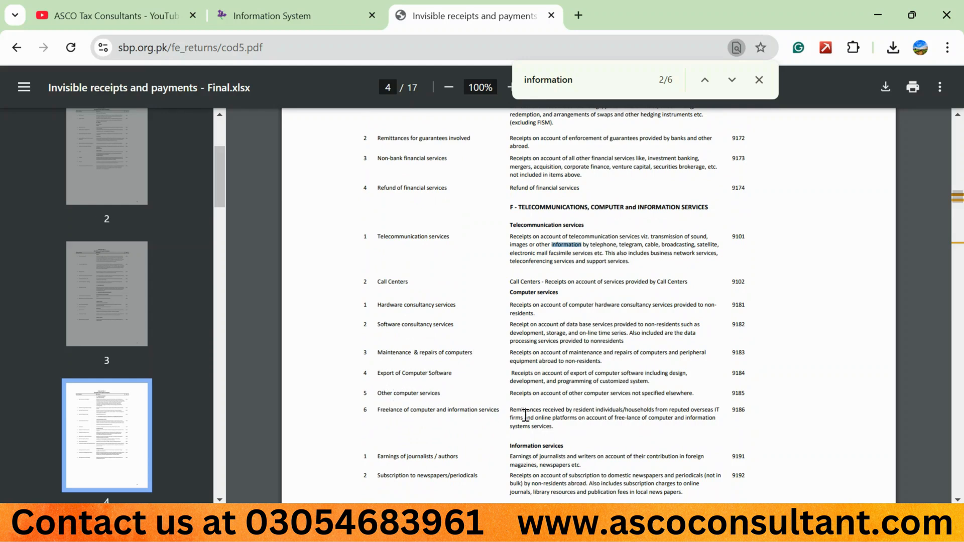
scroll(547, 409, "up", 3)
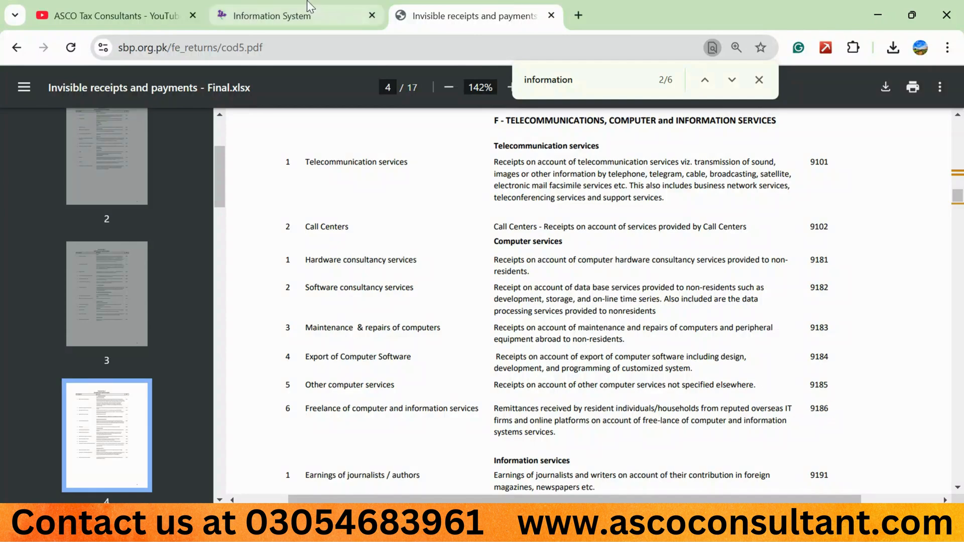
Return to the tax return's Annex-D filter and set the 4-digit SBP Code List value to 9186
left_click(329, 16)
left_click(503, 249)
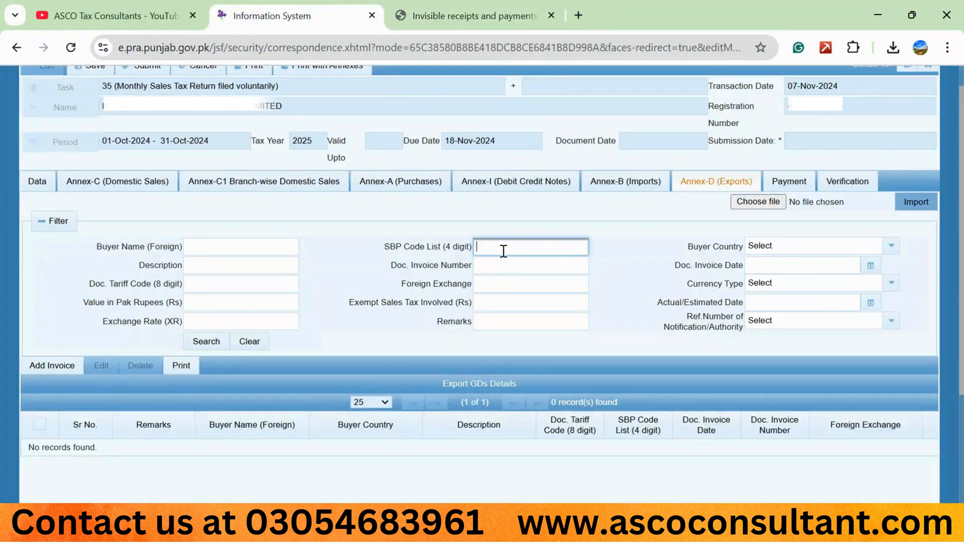
type("9186")
left_click(633, 232)
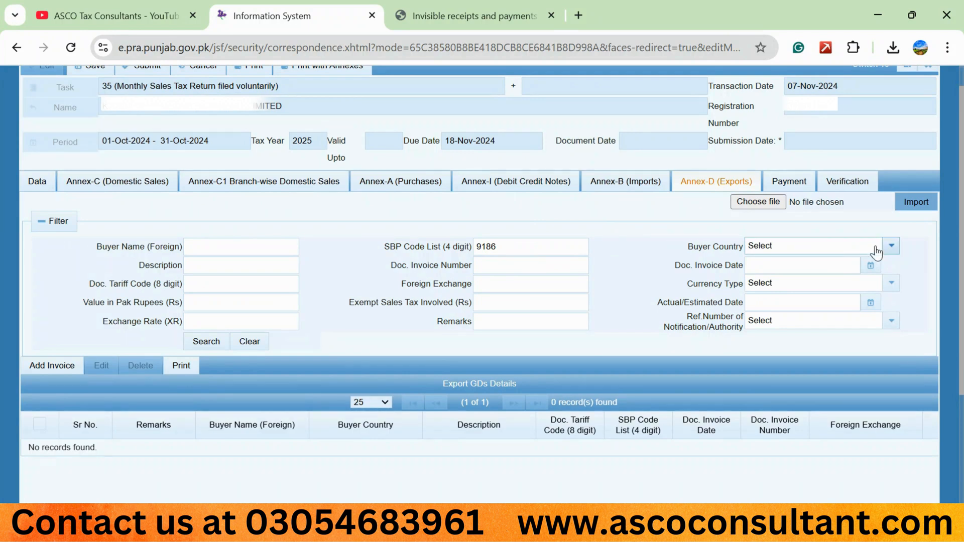
left_click(890, 248)
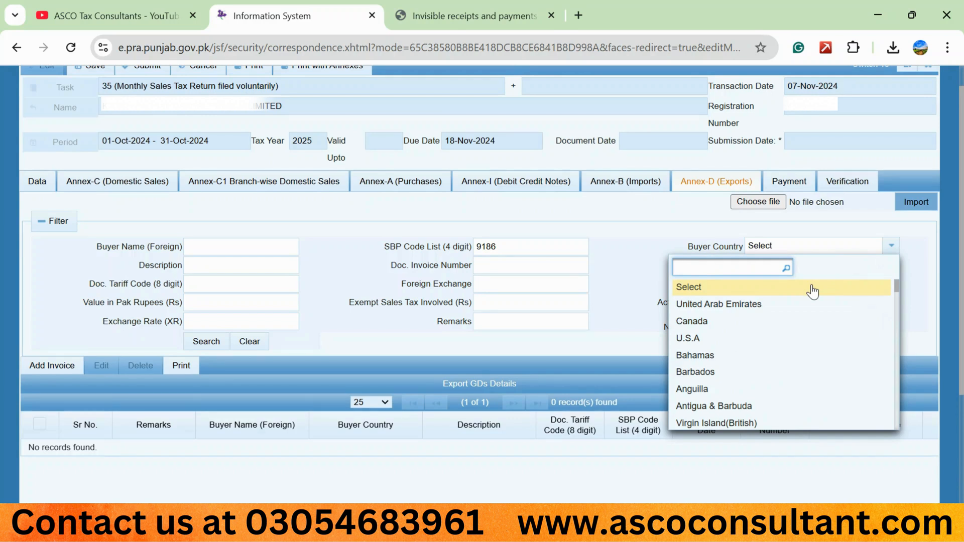
left_click(630, 239)
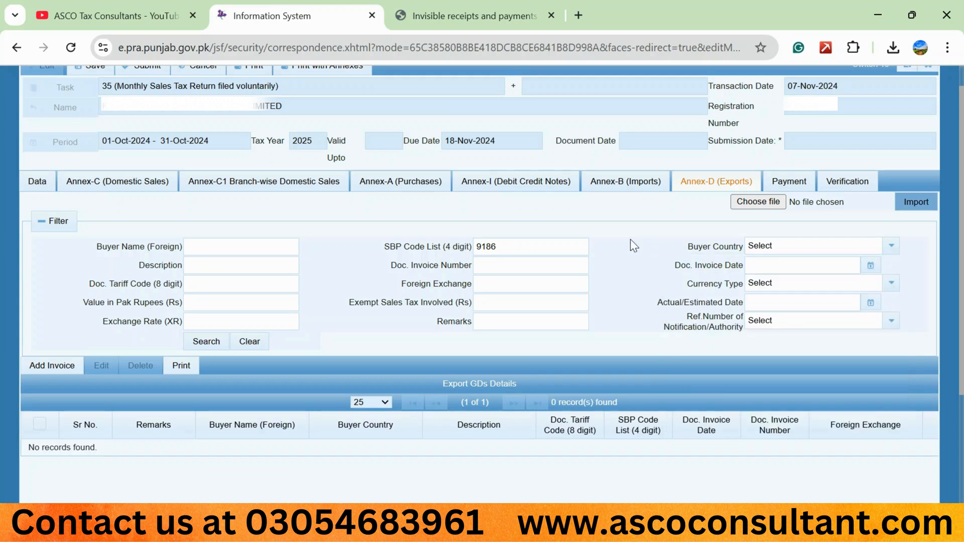
left_click(221, 261)
left_click(486, 268)
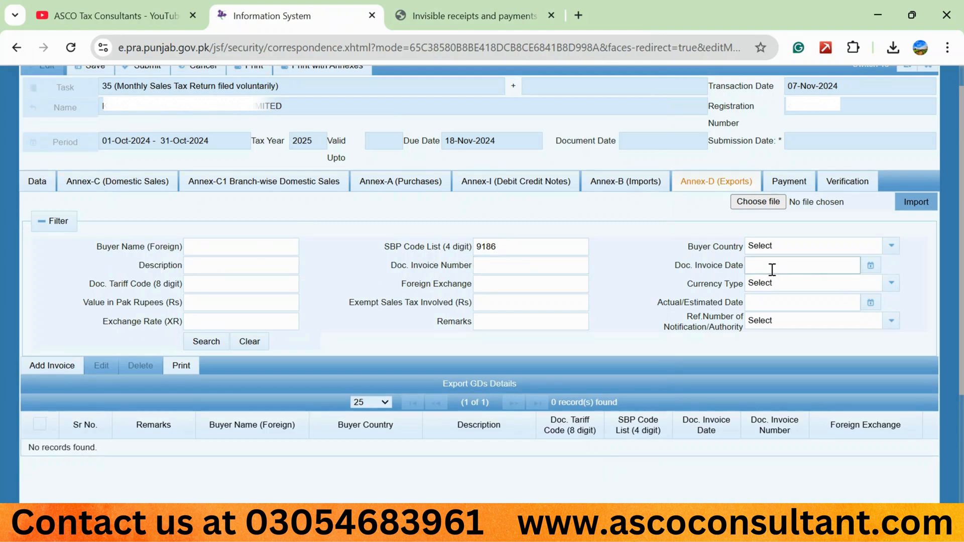
Set the Doc. Invoice Date in the export filter to 09-Oct-2024
left_click(871, 266)
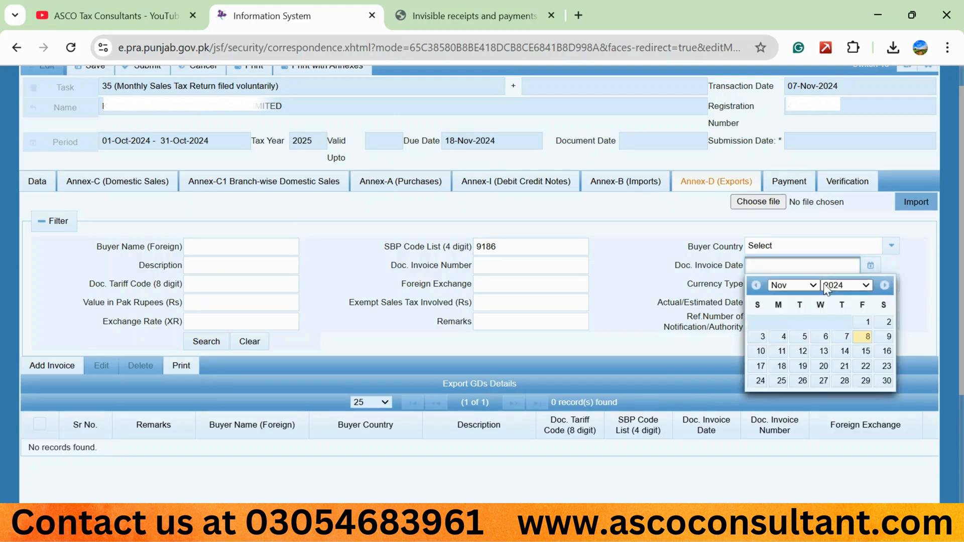
left_click(756, 284)
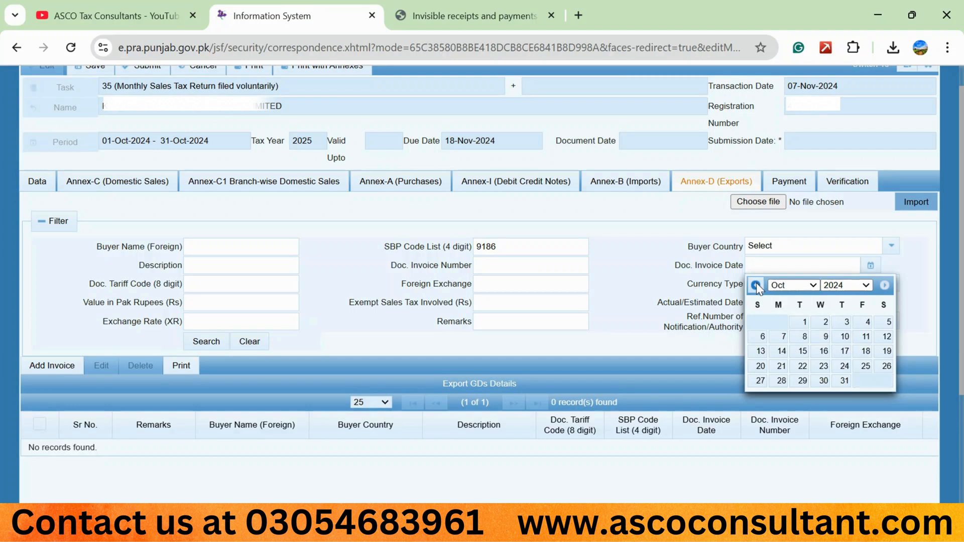
left_click(825, 337)
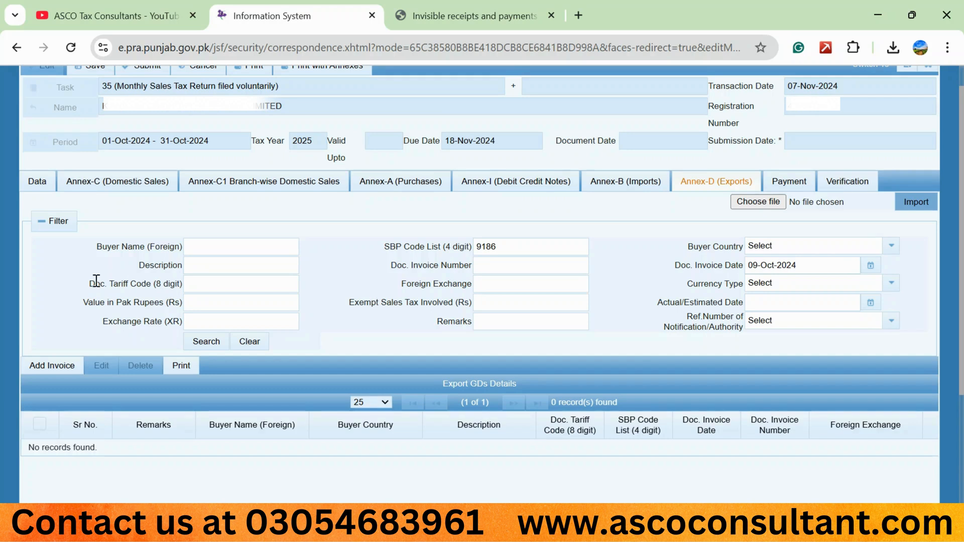
left_click_drag(85, 284, 166, 285)
left_click(436, 285)
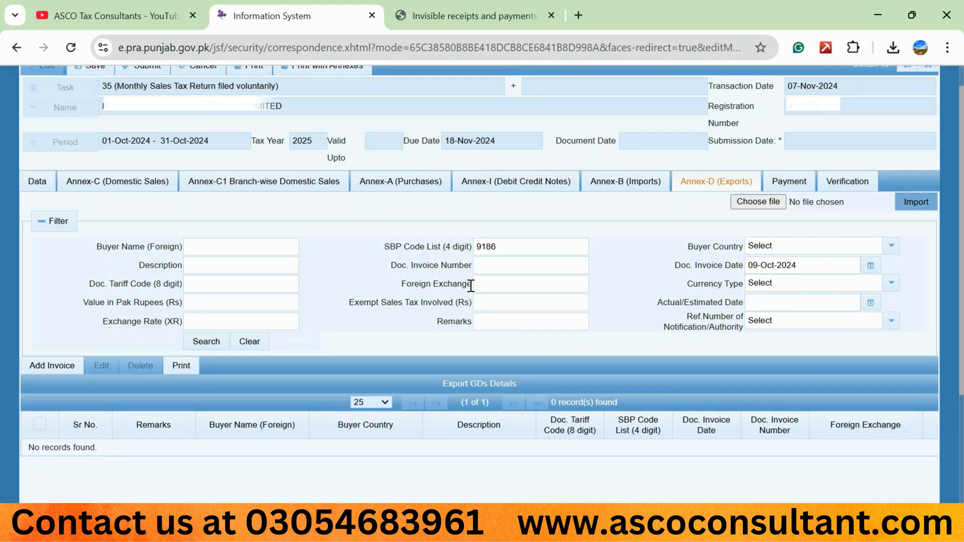
Set the Currency Type in the export filter to USD
left_click(763, 291)
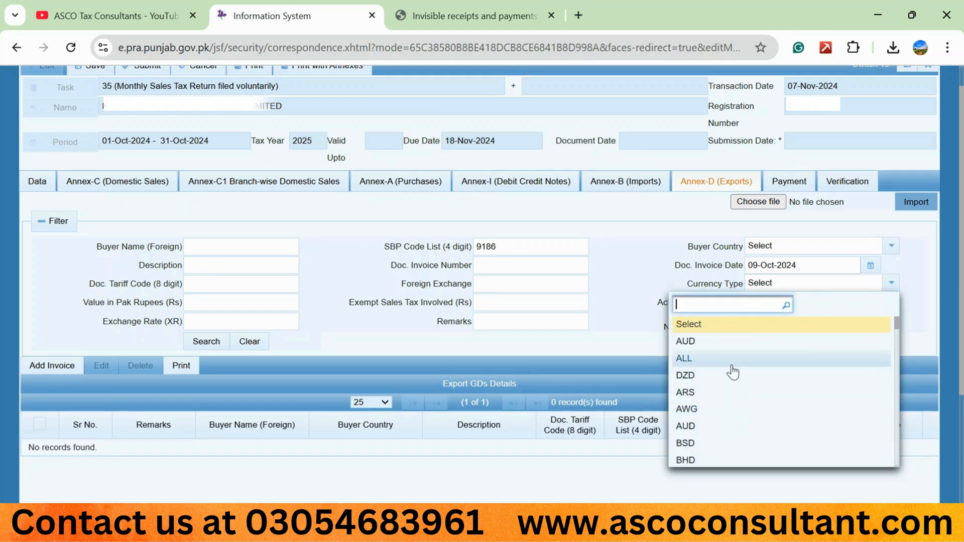
scroll(733, 372, "down", 5)
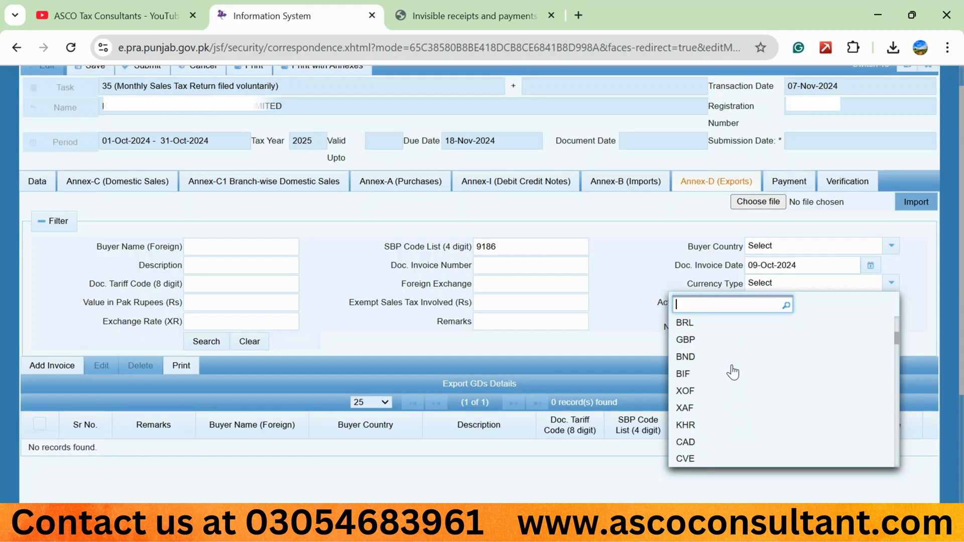
scroll(732, 373, "down", 3)
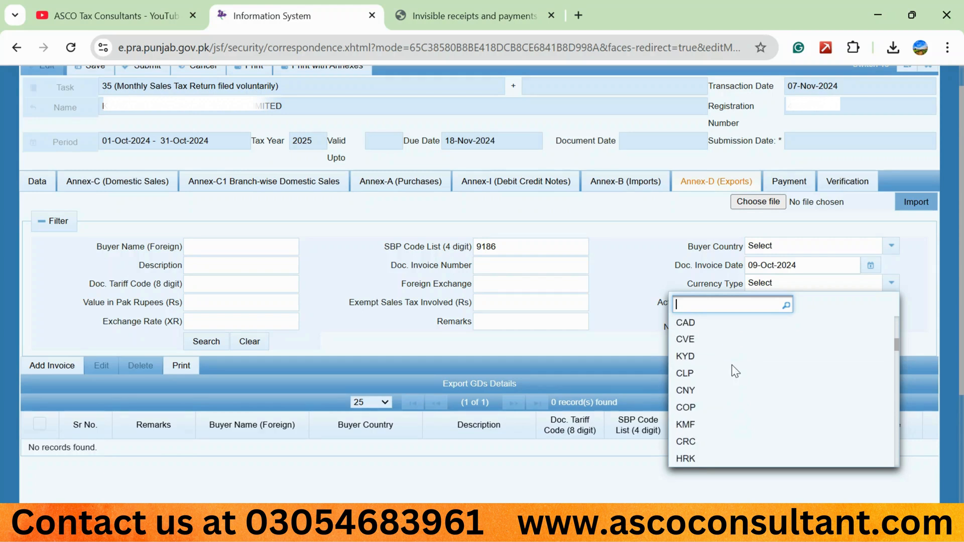
type("usd")
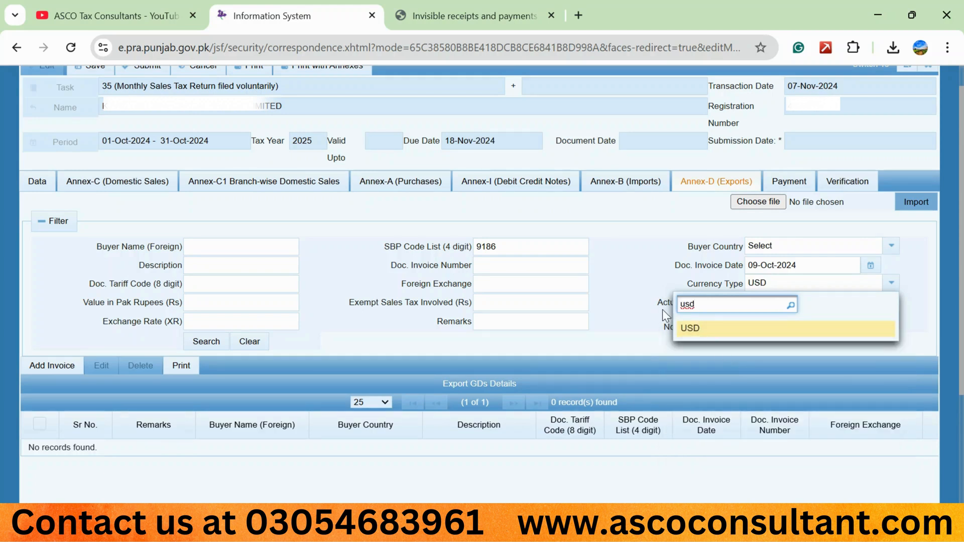
left_click(704, 332)
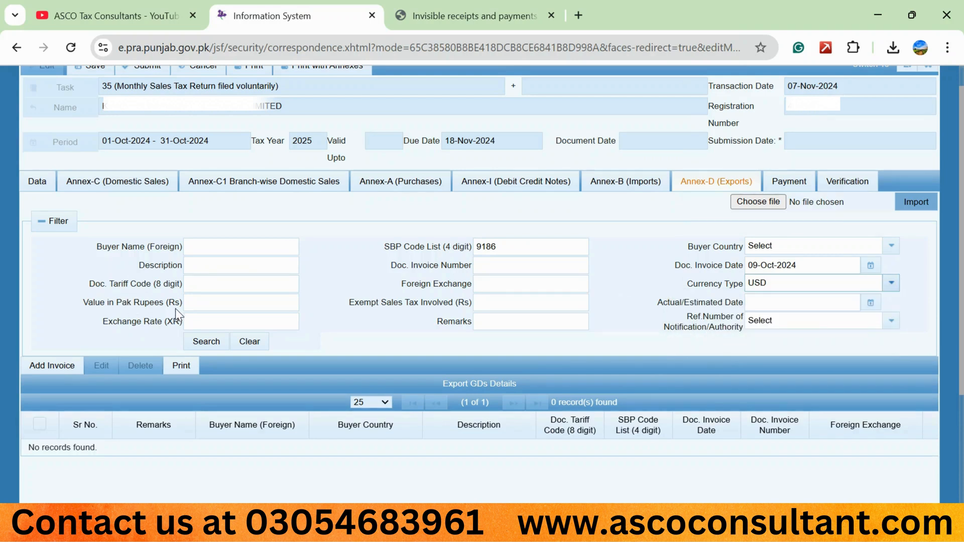
left_click(189, 302)
left_click(486, 305)
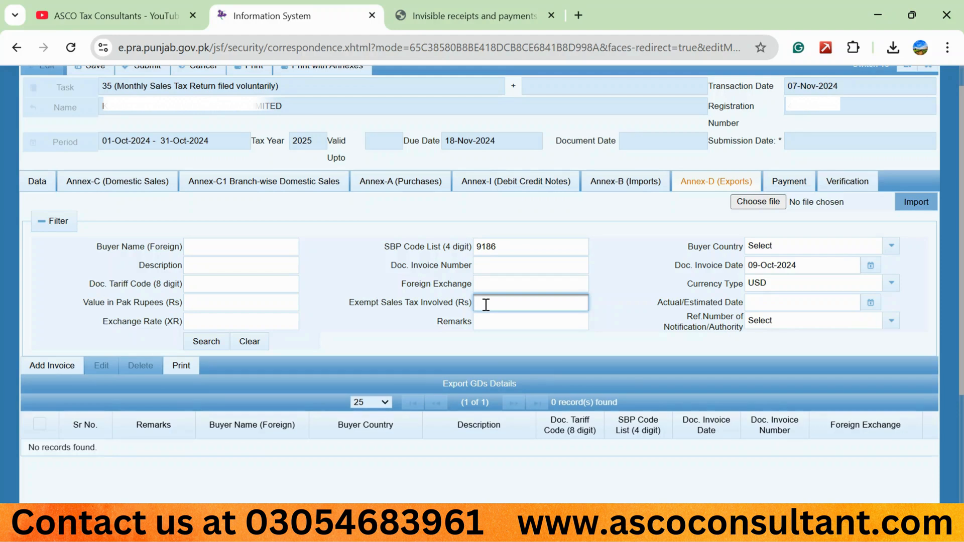
left_click(708, 309)
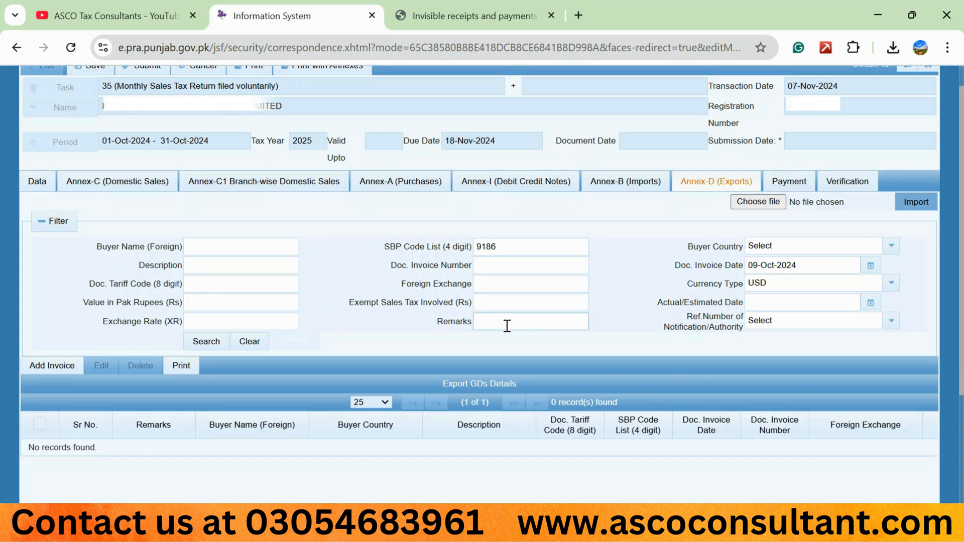
left_click(870, 304)
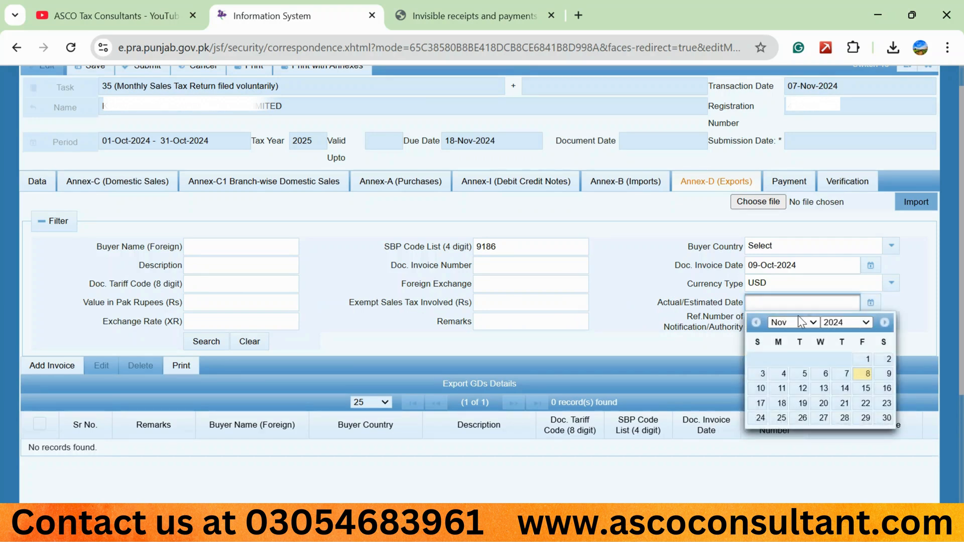
left_click(650, 297)
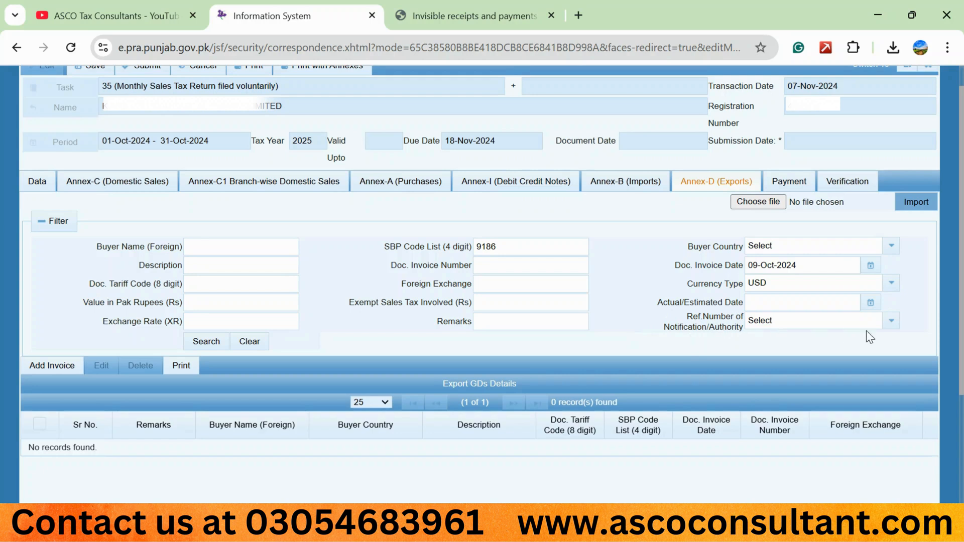
Set the Ref. Number of Notification/Authority to "Notification number. PRA/Orders.06/2012(3)"
left_click(887, 324)
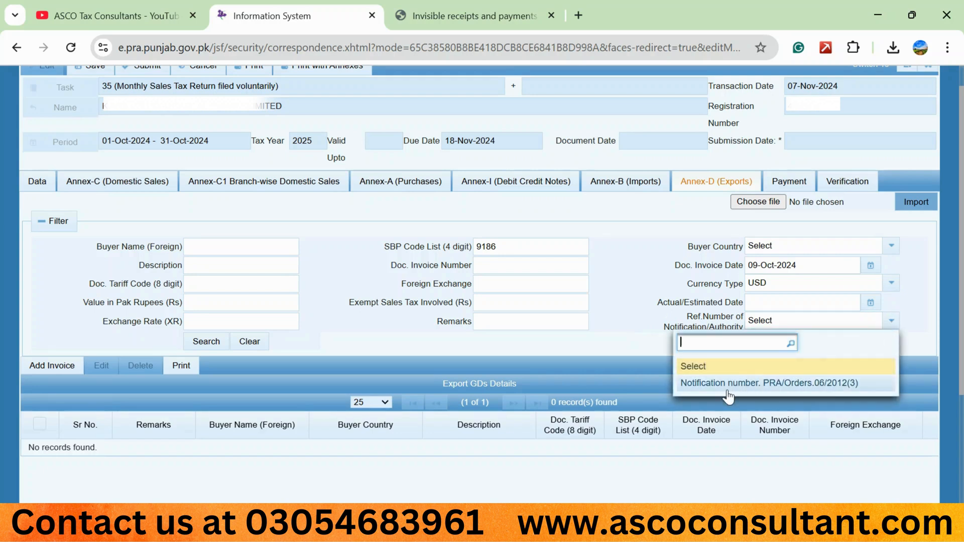
left_click(767, 384)
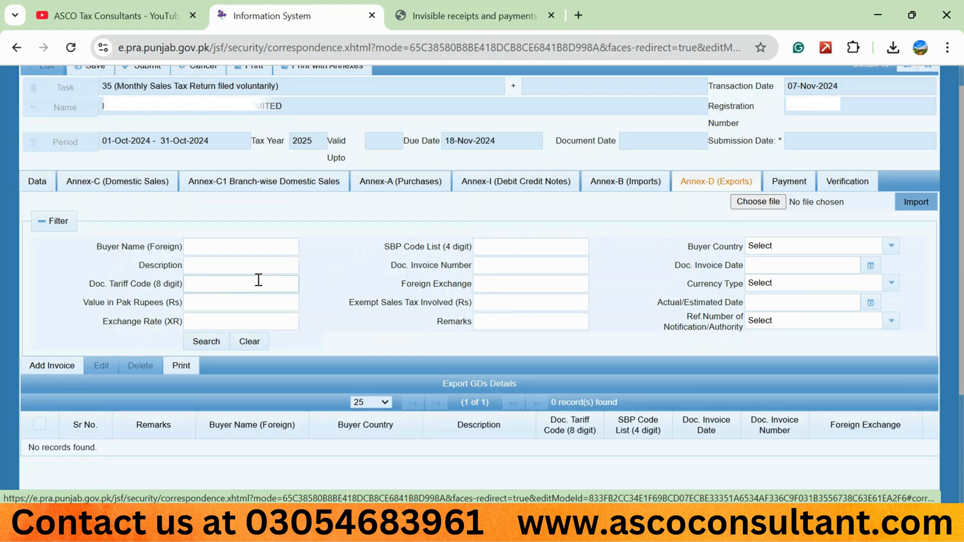
View the Annex-D form for adding an export invoice and close it without entering anything
left_click(54, 365)
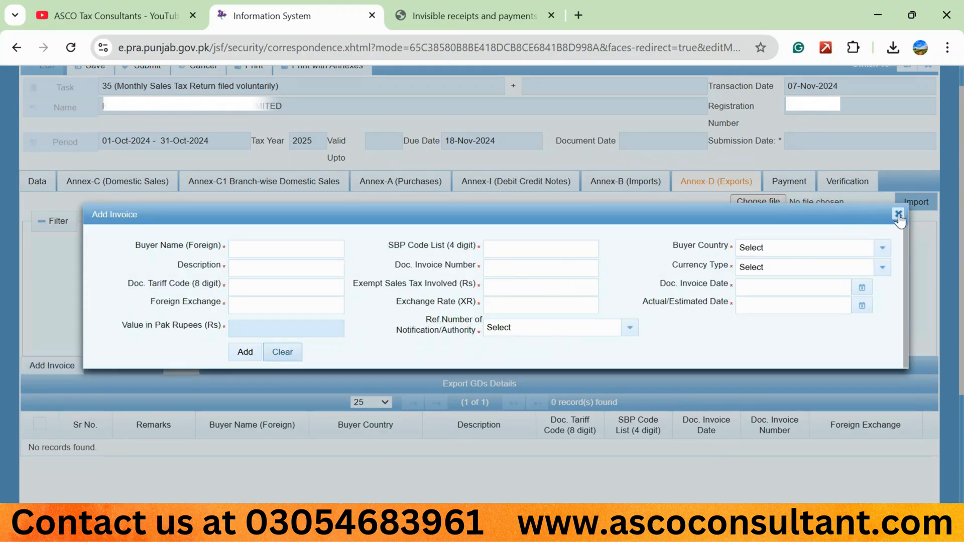
left_click(898, 215)
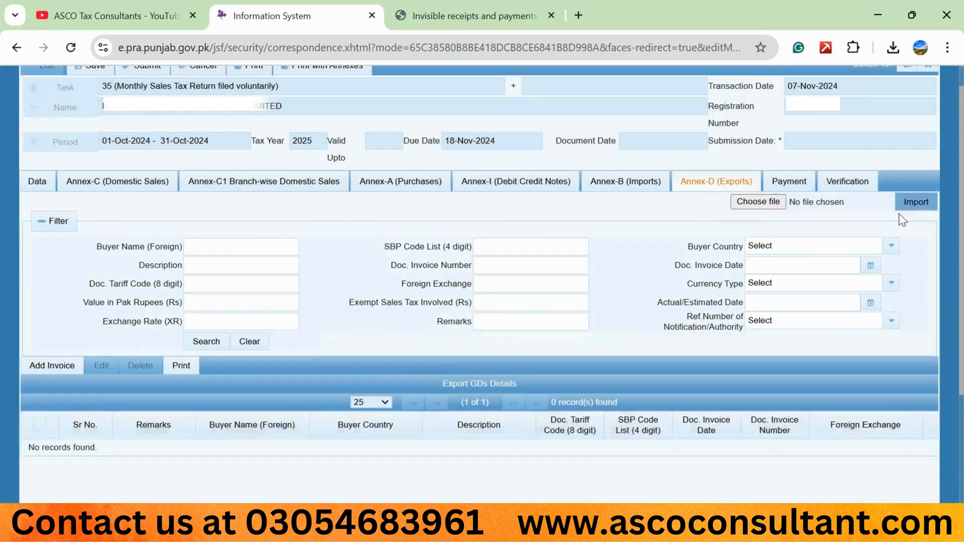
Go to the Sale Tax Credit section of the return's data and calculate its amounts
left_click(31, 183)
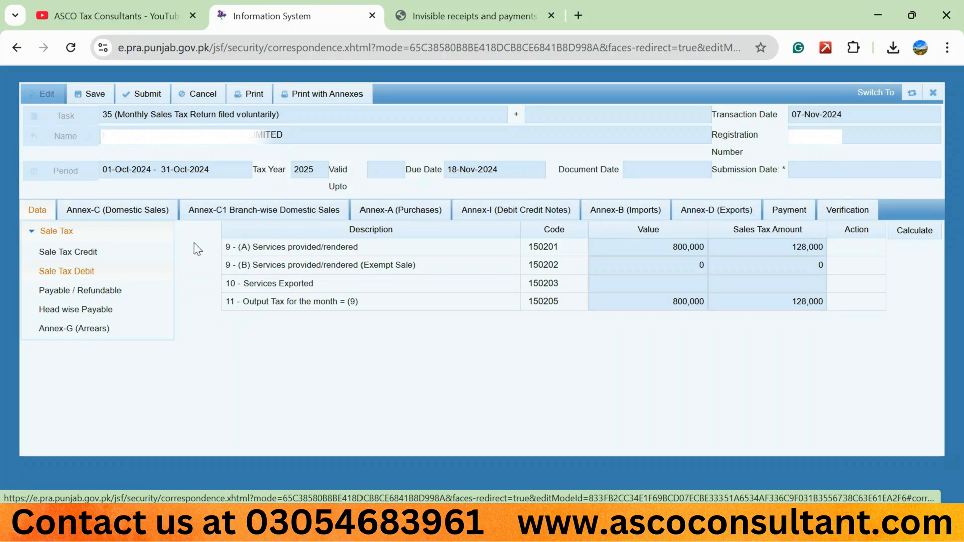
left_click(104, 251)
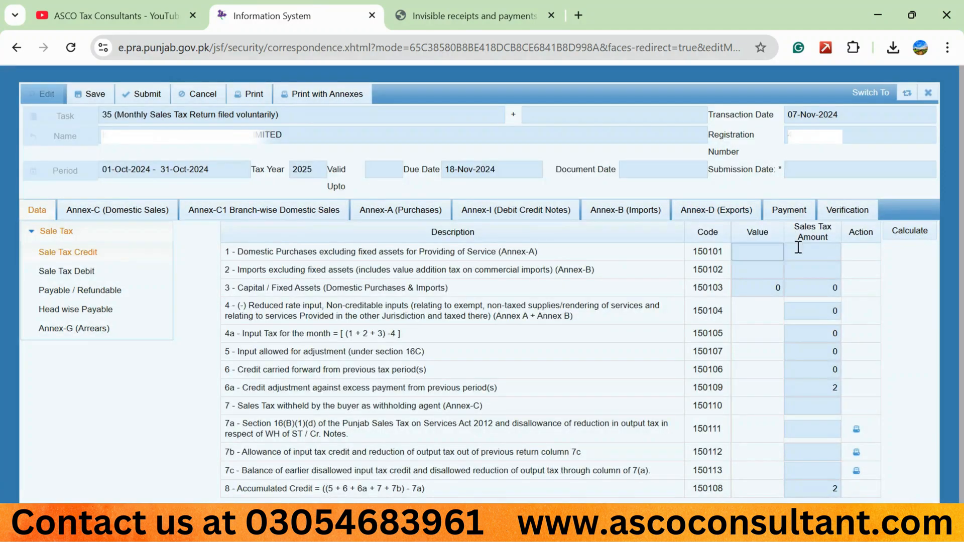
left_click(919, 234)
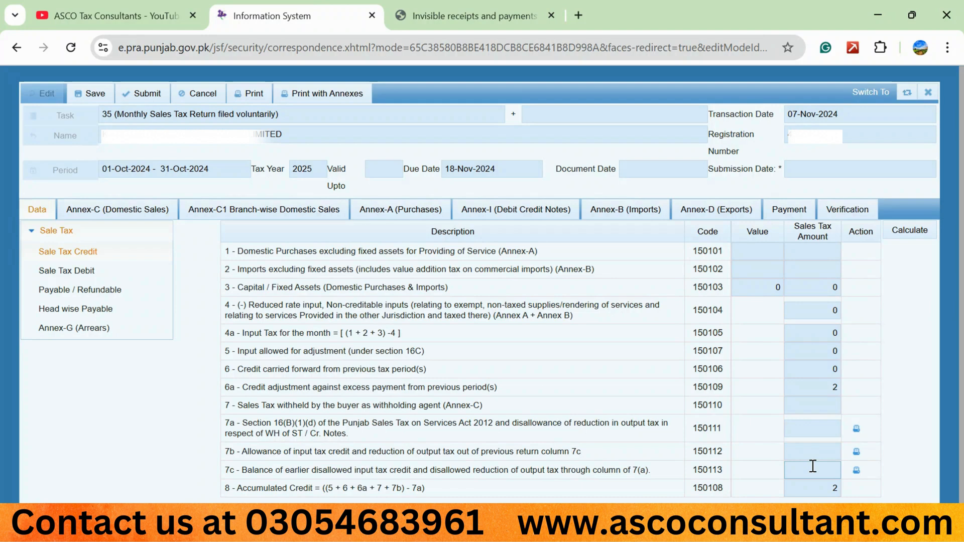
Examine the 7A report on recovery or adjustment of provisionally allowed input tax credit and output tax reduction, and close it
left_click(857, 428)
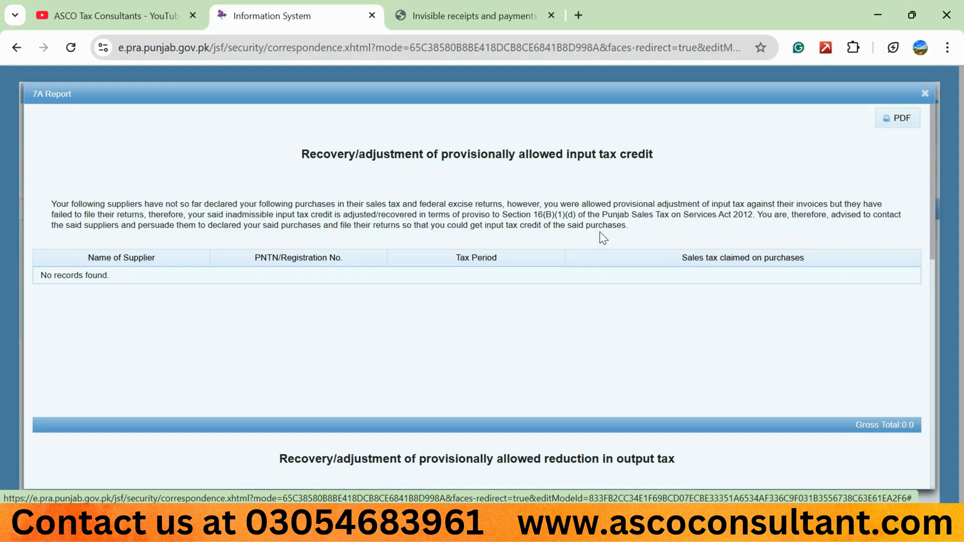
scroll(604, 238, "down", 5)
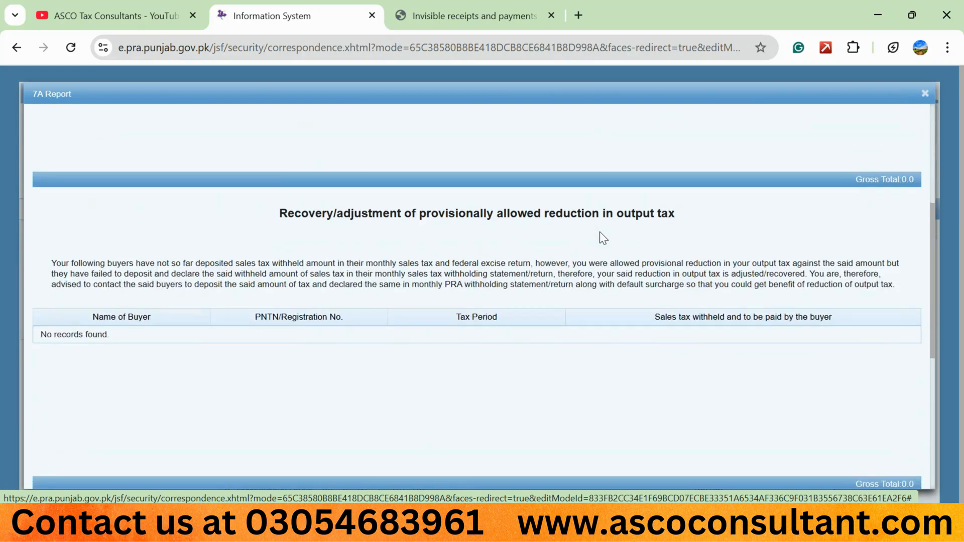
scroll(282, 304, "up", 1)
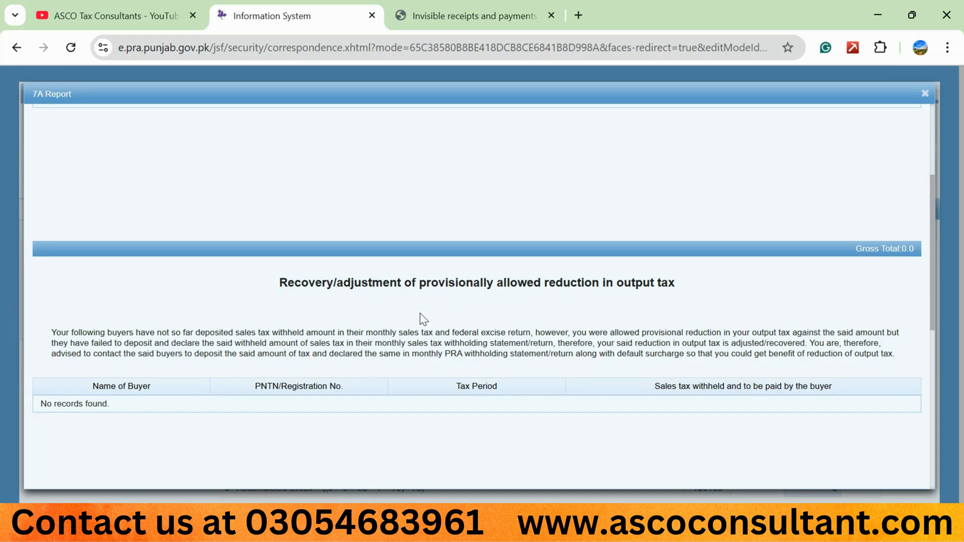
scroll(407, 317, "down", 5)
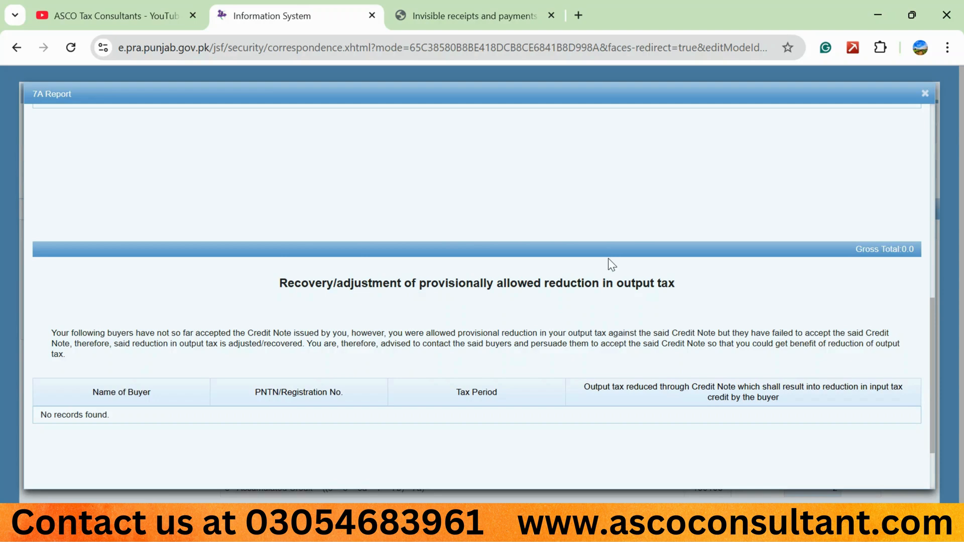
scroll(608, 252, "up", 3)
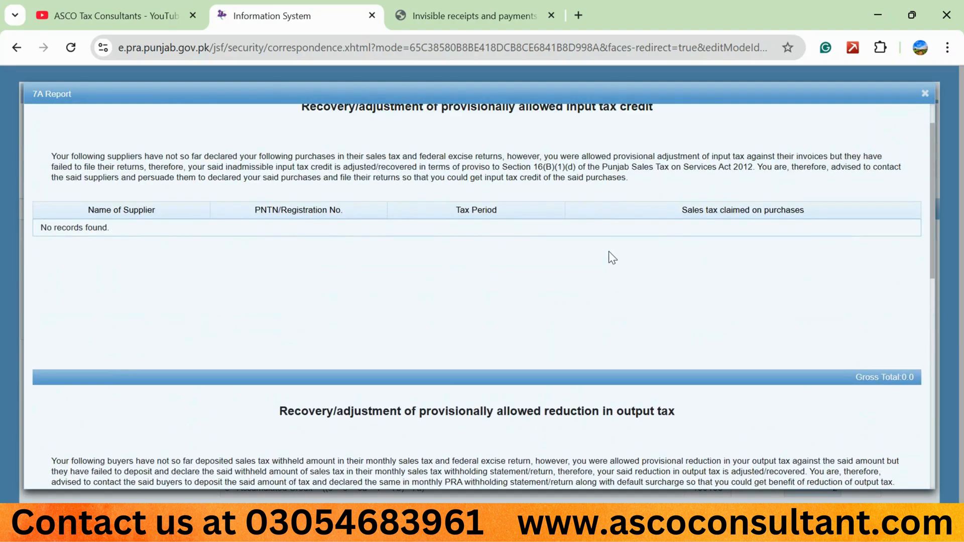
left_click(924, 94)
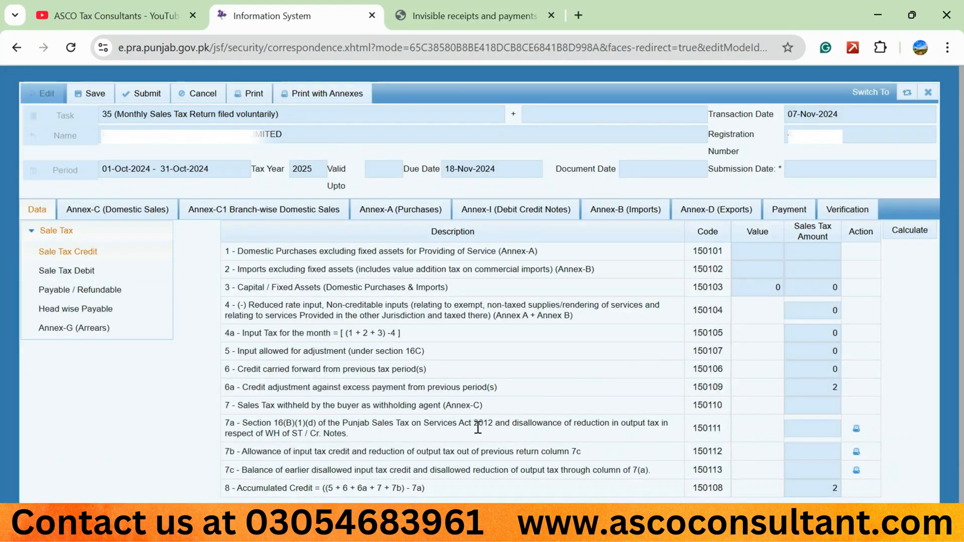
Examine the 7B report on allowance of input tax credit and reduction in output tax, and close it
left_click(856, 451)
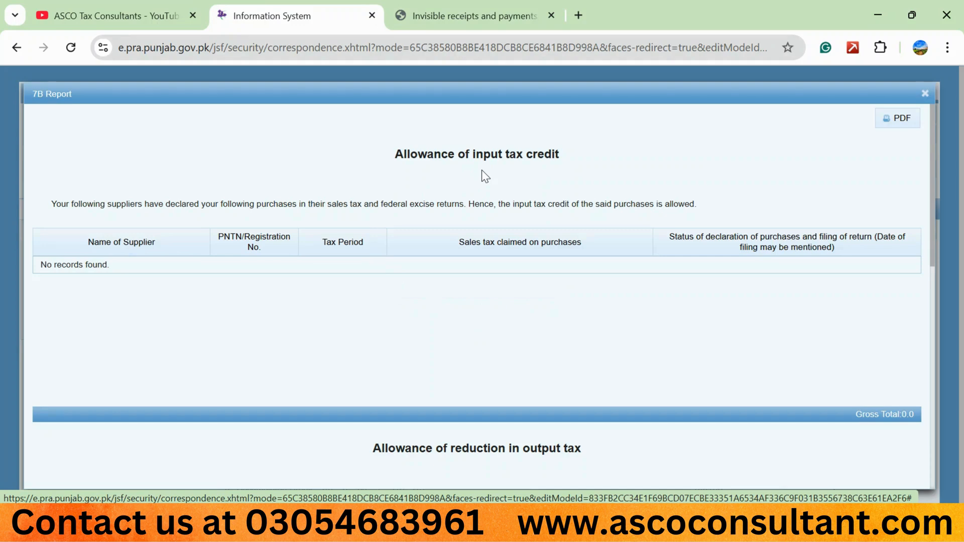
scroll(482, 172, "down", 3)
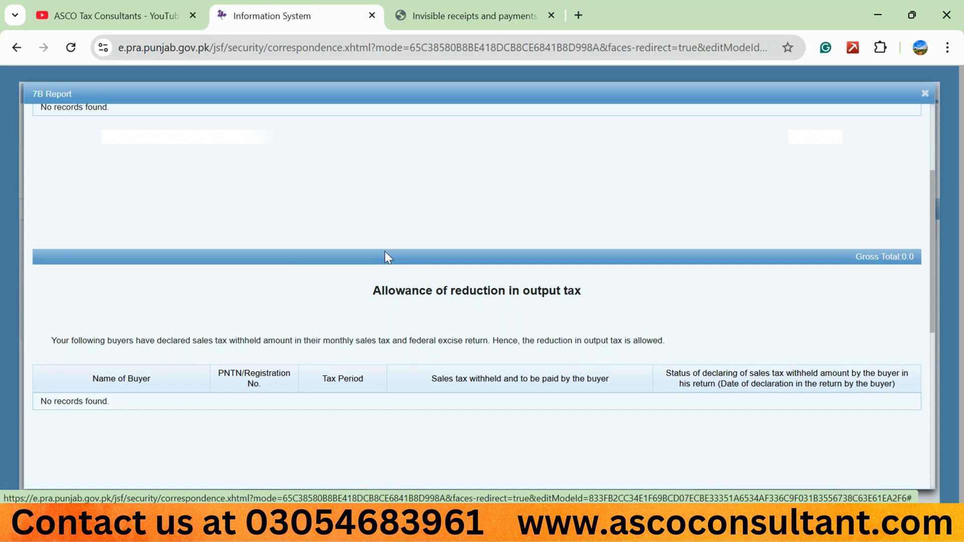
scroll(384, 252, "up", 2)
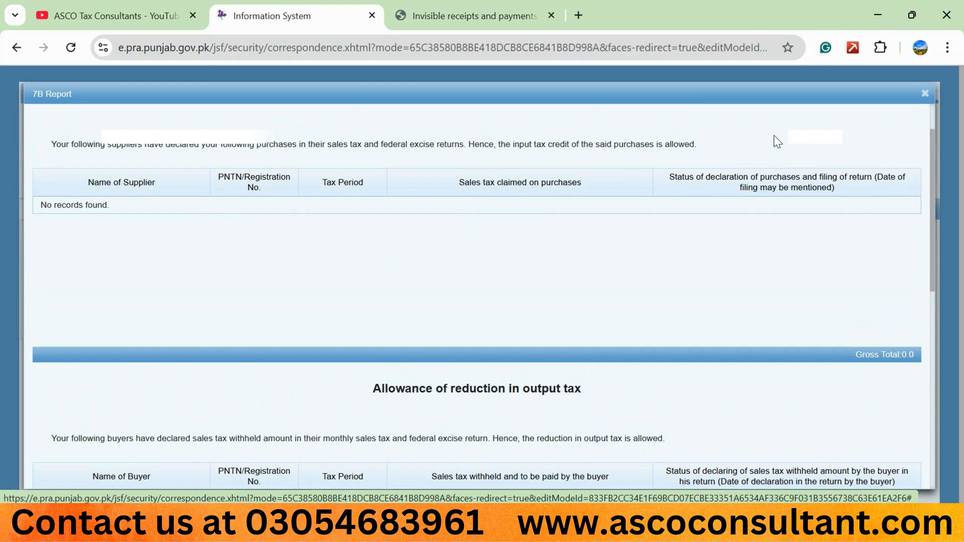
left_click(926, 94)
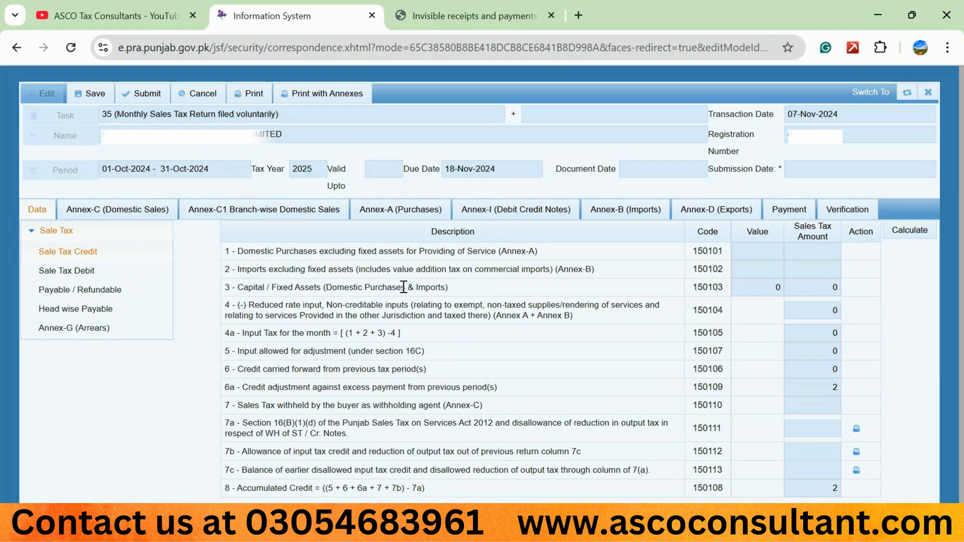
Review the return's Sale Tax Debit, Payable / Refundable, Head wise Payable and Annex-G (Arrears) sections
left_click(107, 275)
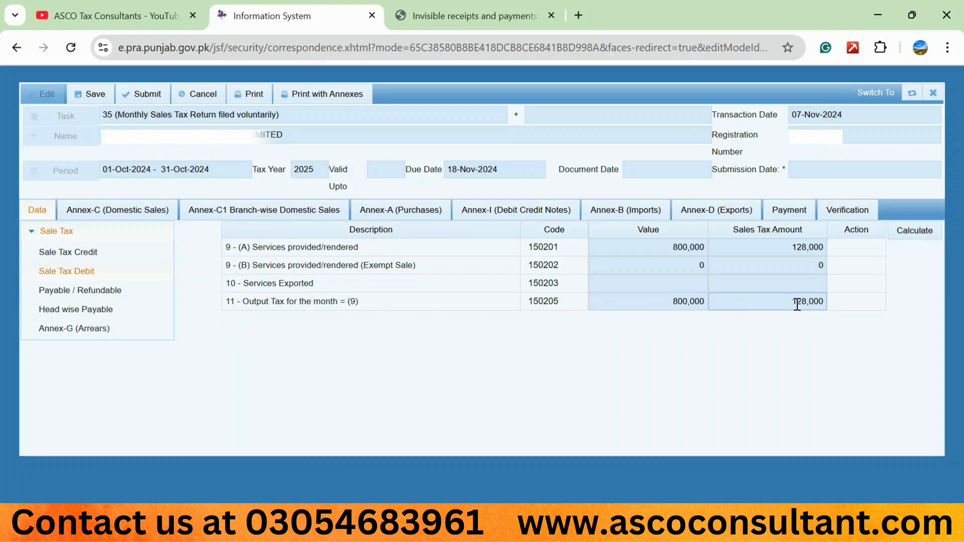
left_click(88, 292)
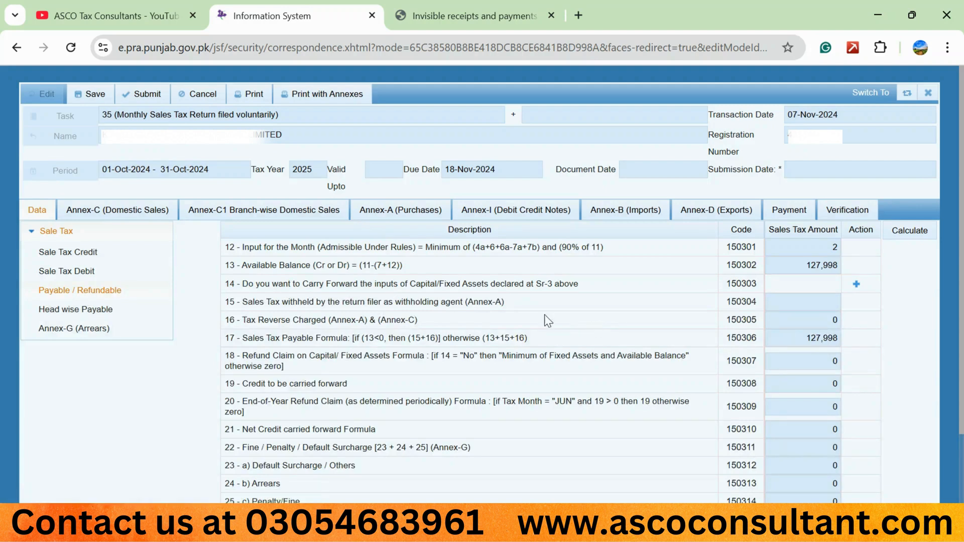
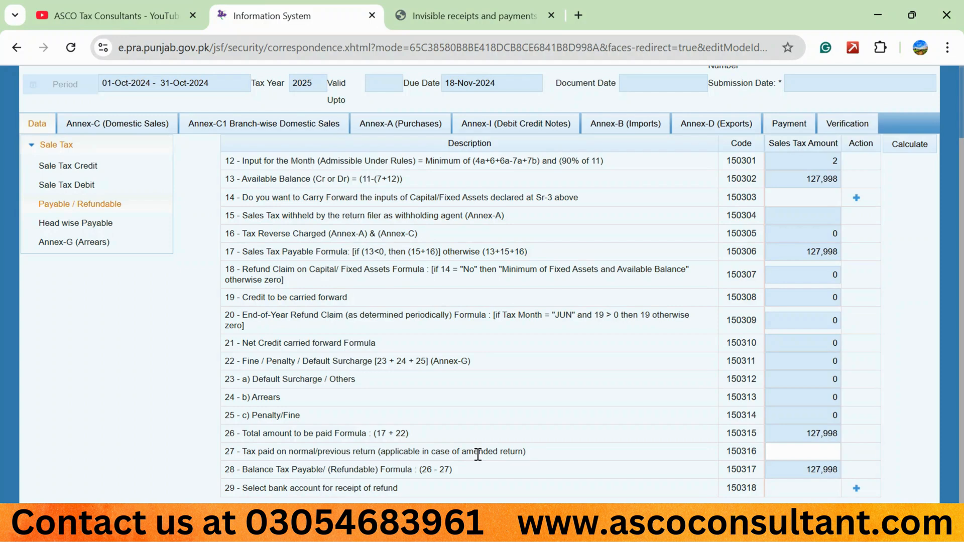
left_click(805, 451)
left_click(381, 473)
left_click(95, 222)
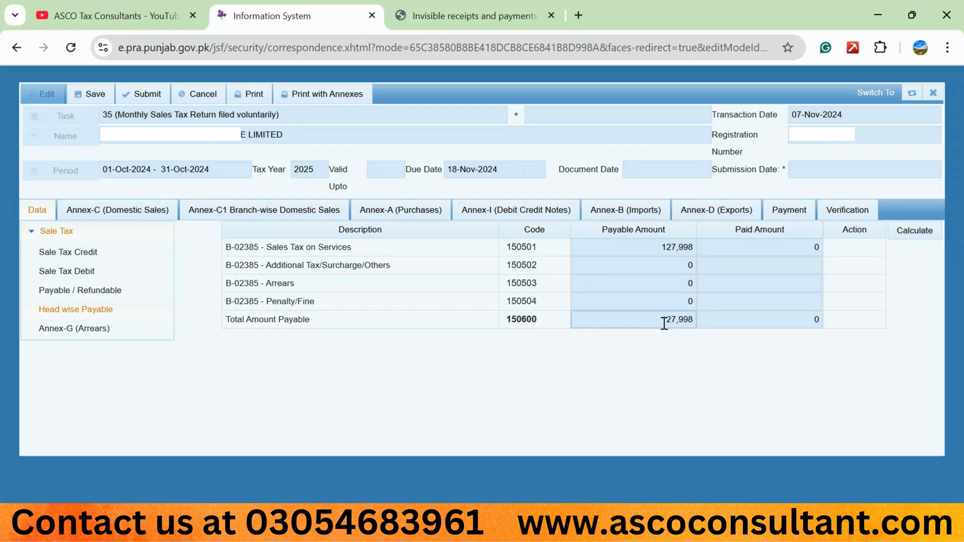
left_click(88, 329)
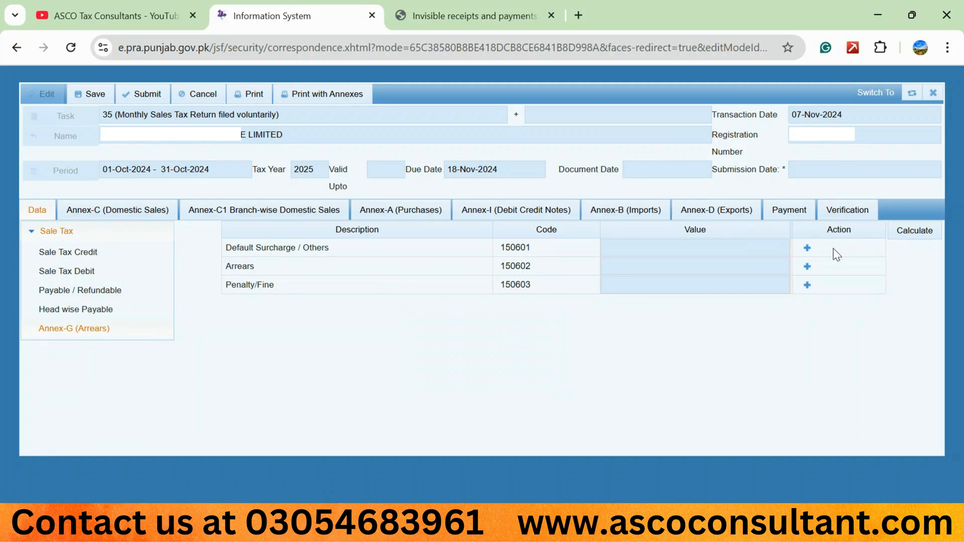
left_click(807, 247)
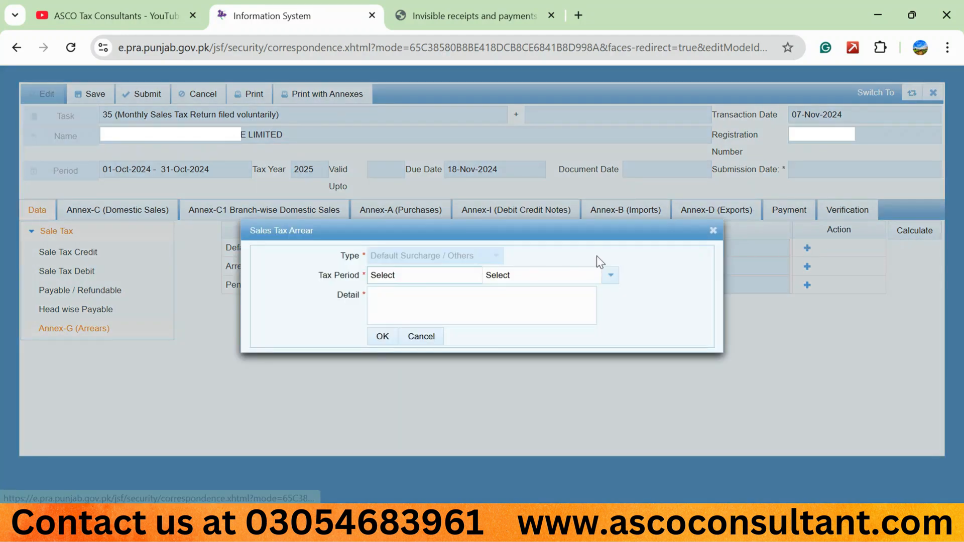
left_click(410, 280)
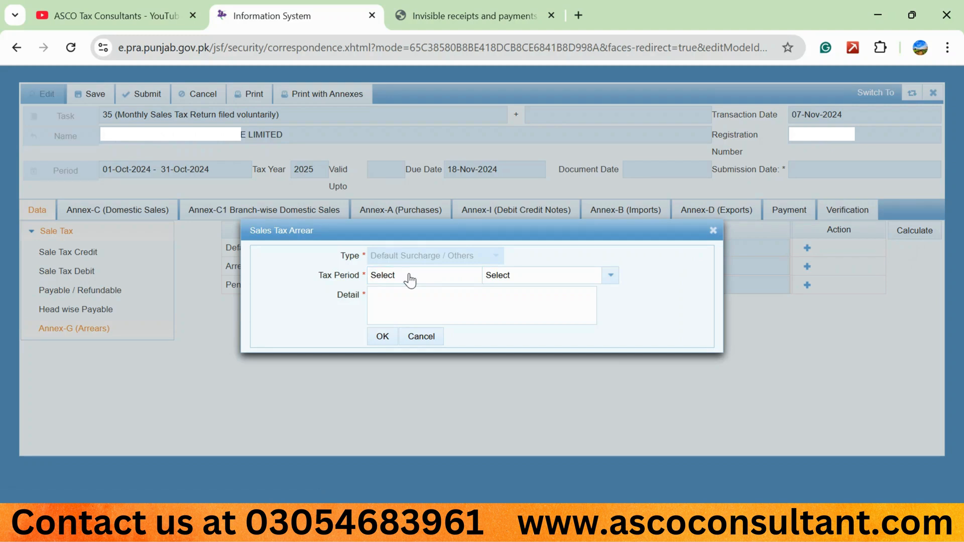
scroll(409, 366, "down", 2)
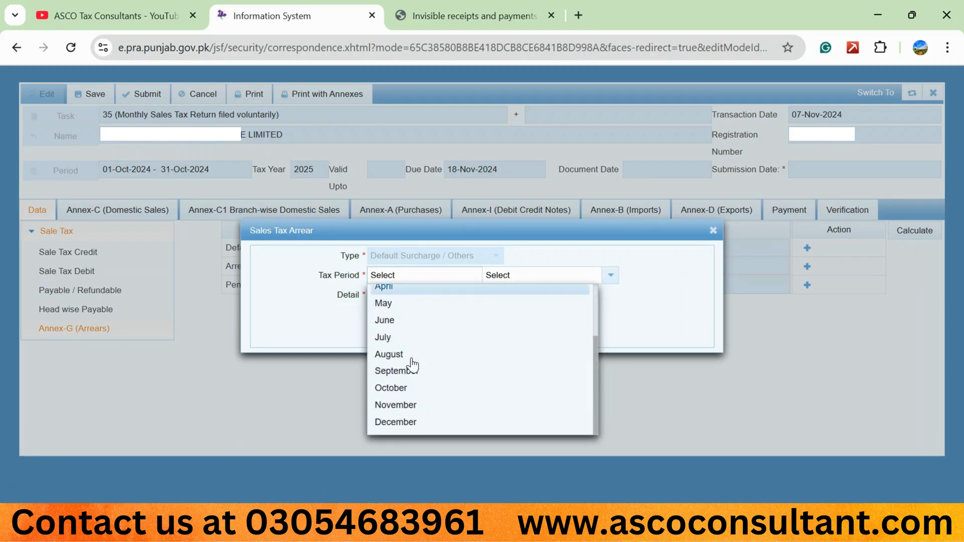
left_click(395, 380)
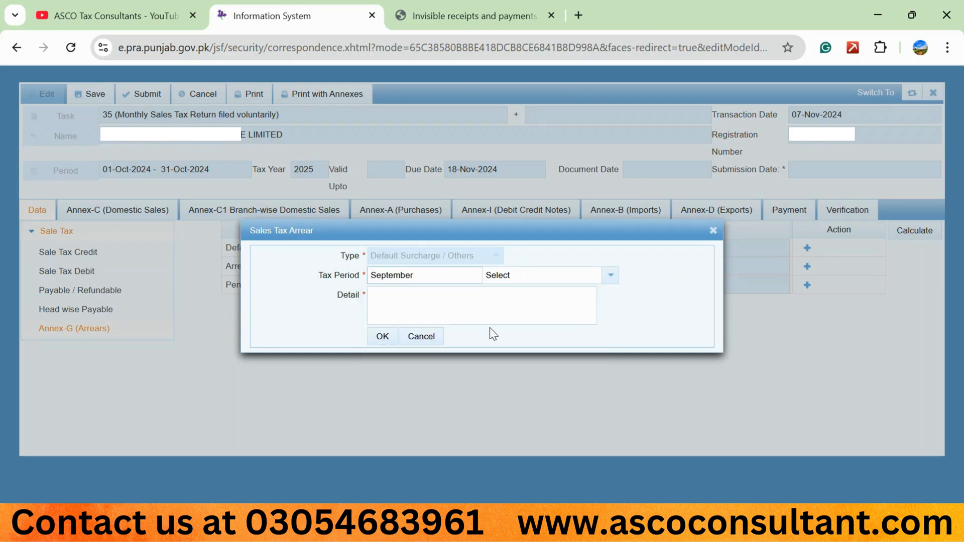
left_click(606, 283)
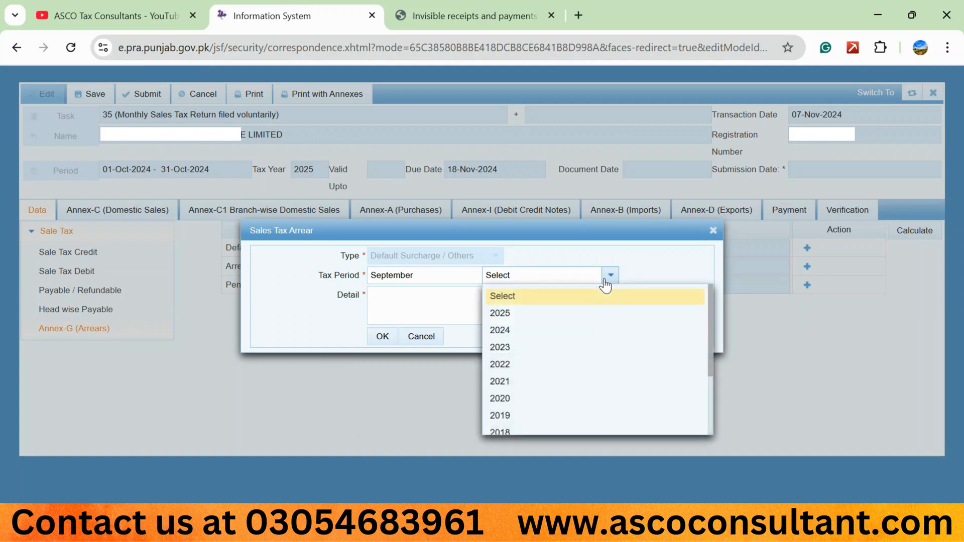
left_click(527, 314)
left_click(448, 298)
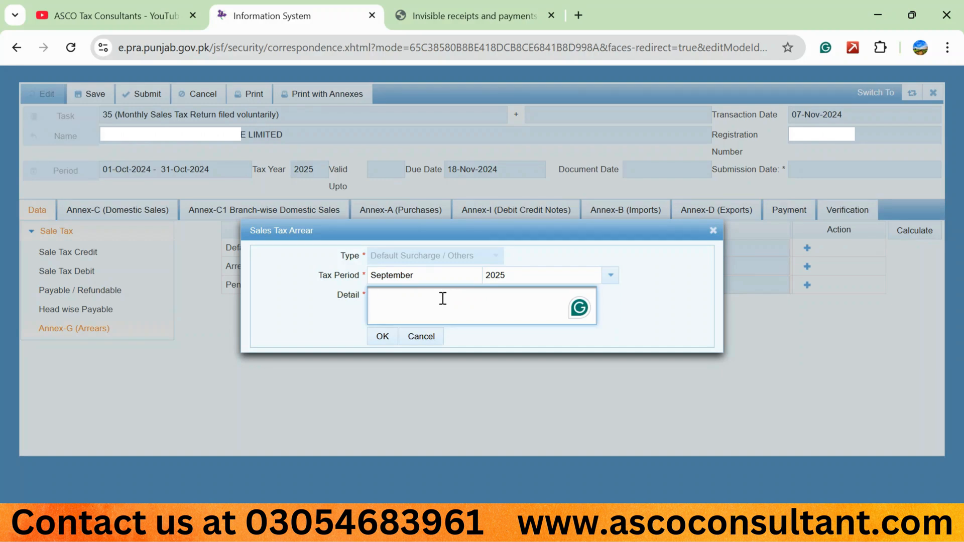
left_click(425, 345)
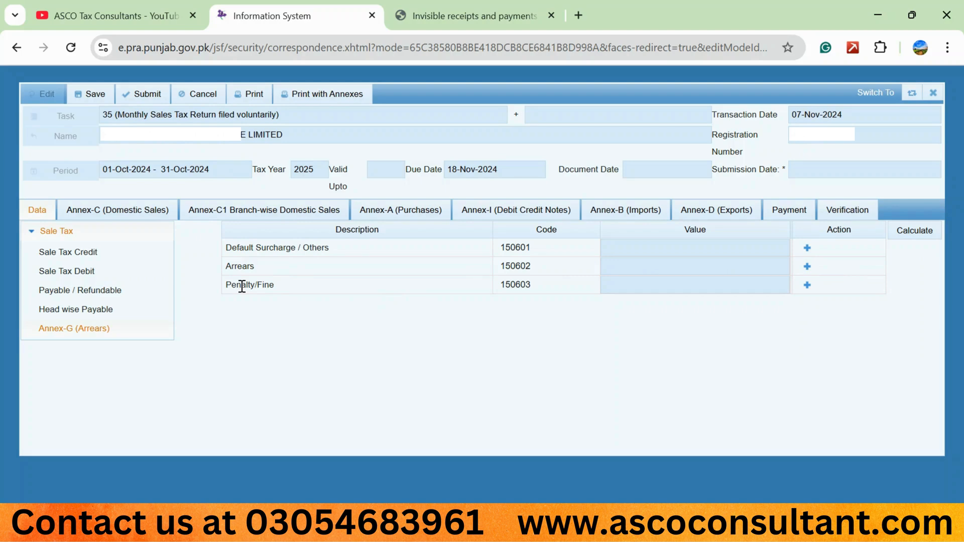
Save the tax return and dismiss the notification
left_click(92, 95)
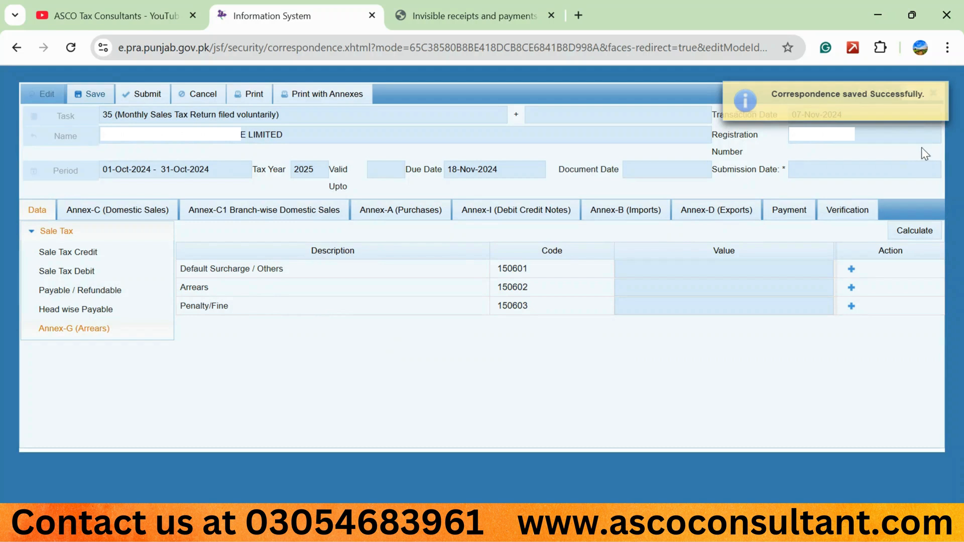
left_click(941, 93)
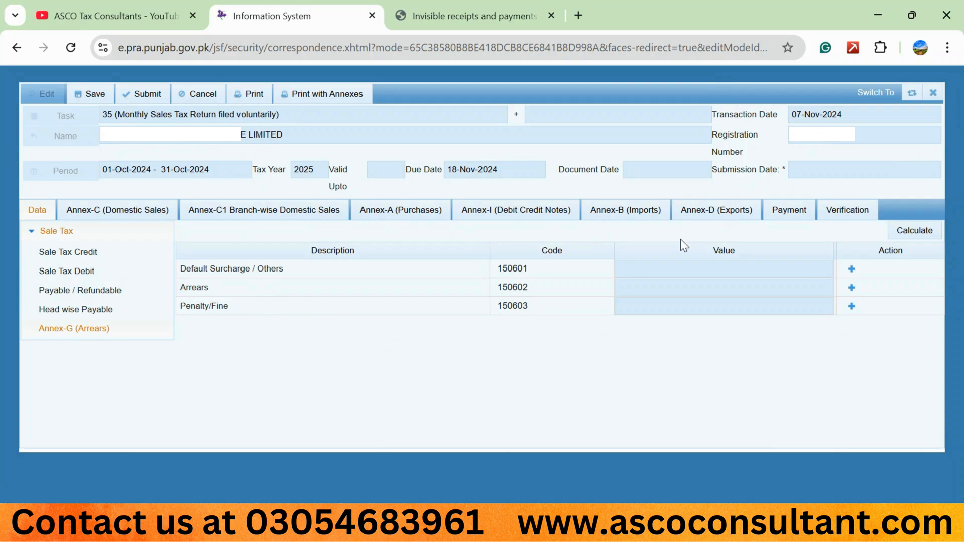
Search the return's Payment section for an available CPR payment without a filter, and close the payment lookup
left_click(788, 213)
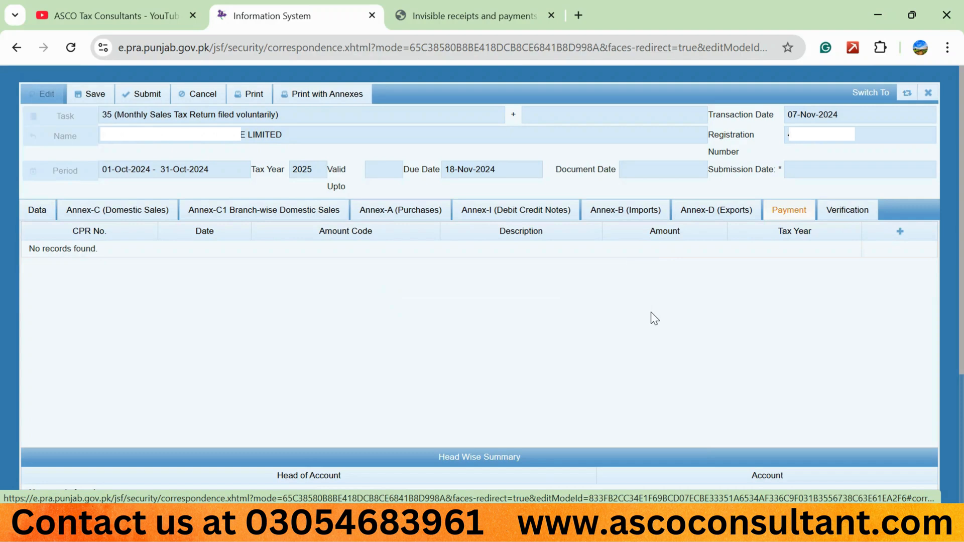
left_click(898, 233)
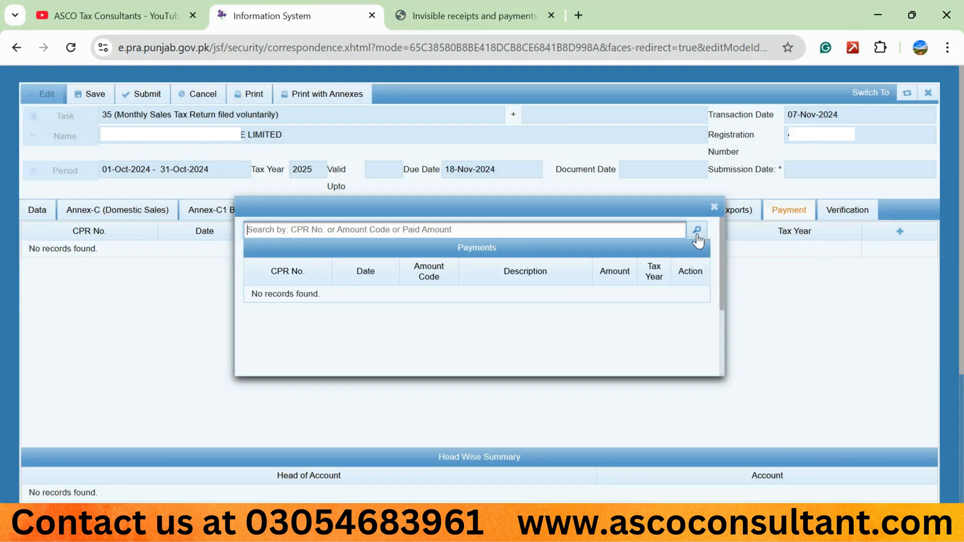
left_click(697, 236)
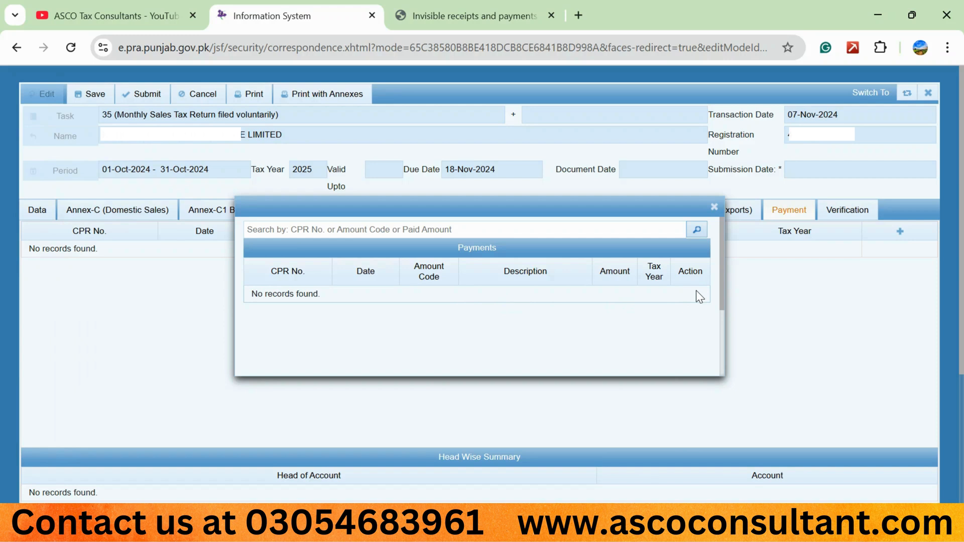
left_click(714, 206)
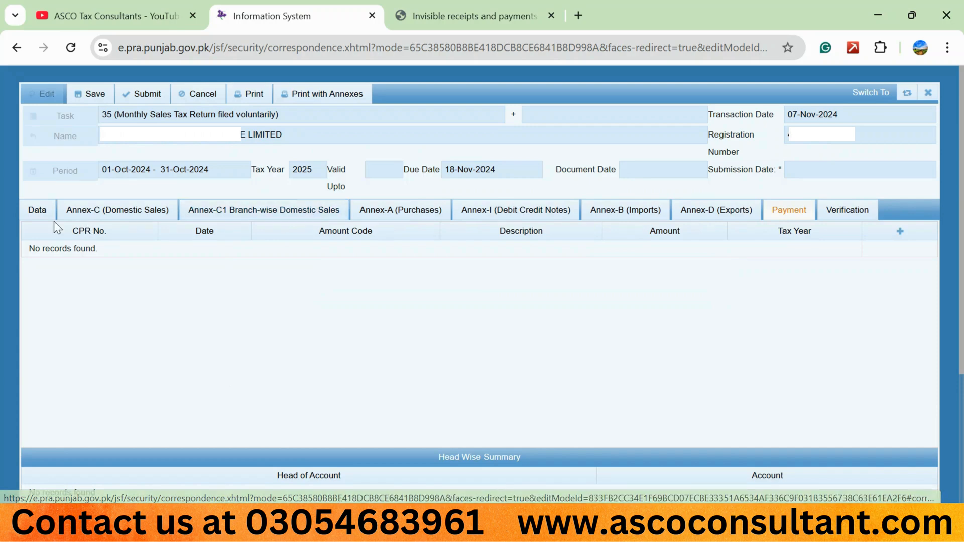
Return to the return's data and recalculate the amounts
left_click(38, 211)
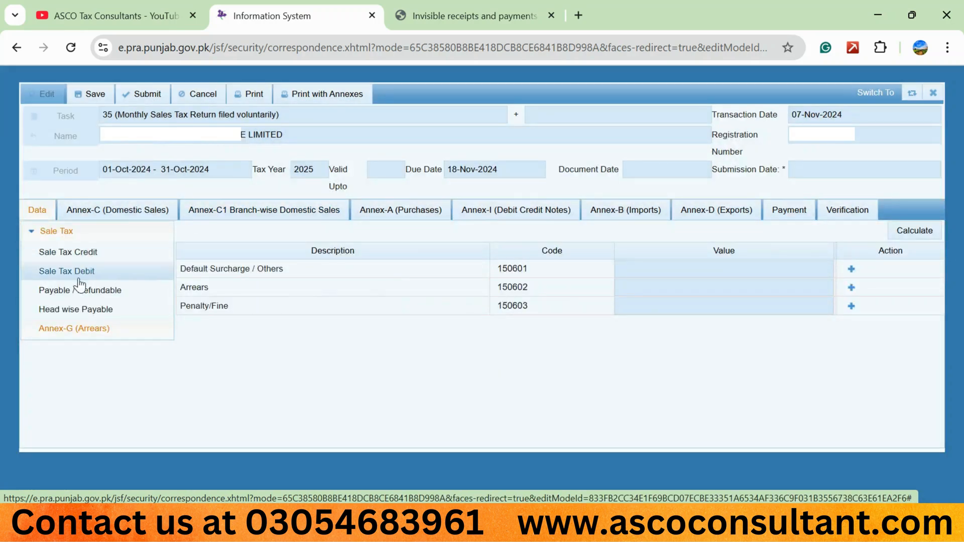
left_click(914, 231)
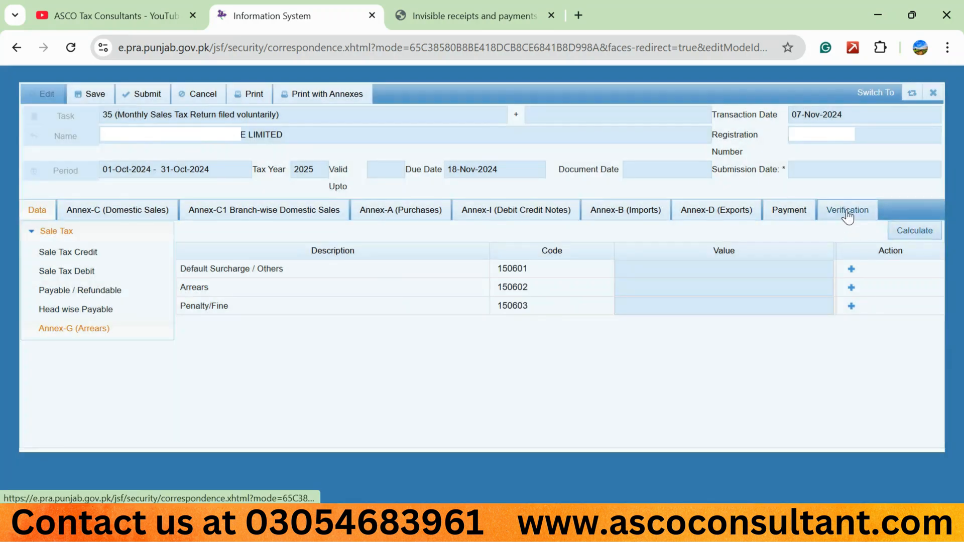
Save the return from its Verification section without entering a PIN, and close the return, accepting the unsaved-data prompt
left_click(846, 210)
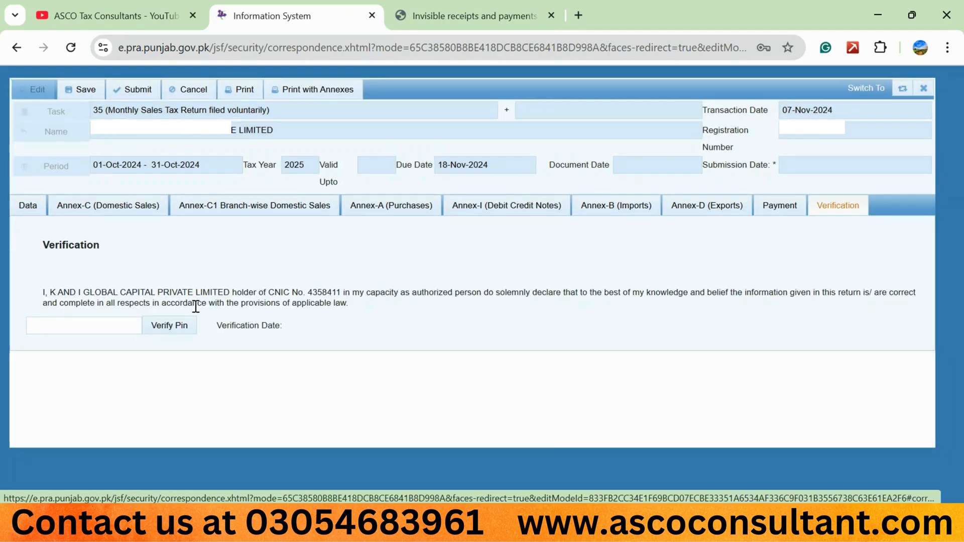
left_click(101, 325)
left_click(86, 90)
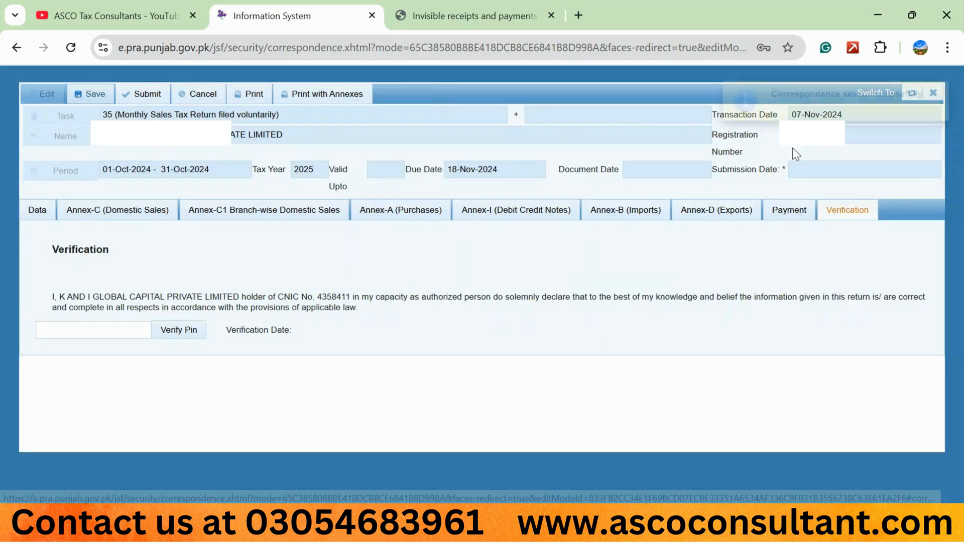
left_click(941, 93)
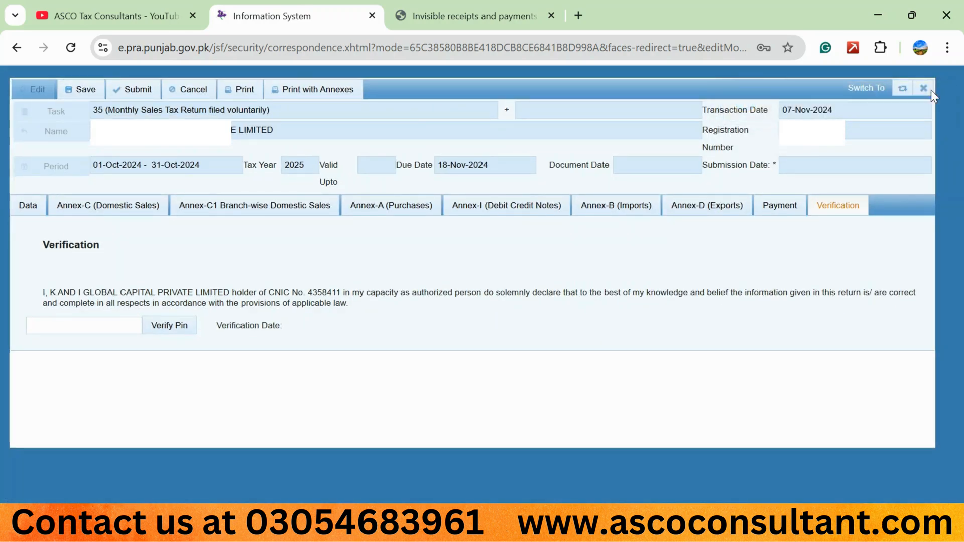
left_click(925, 89)
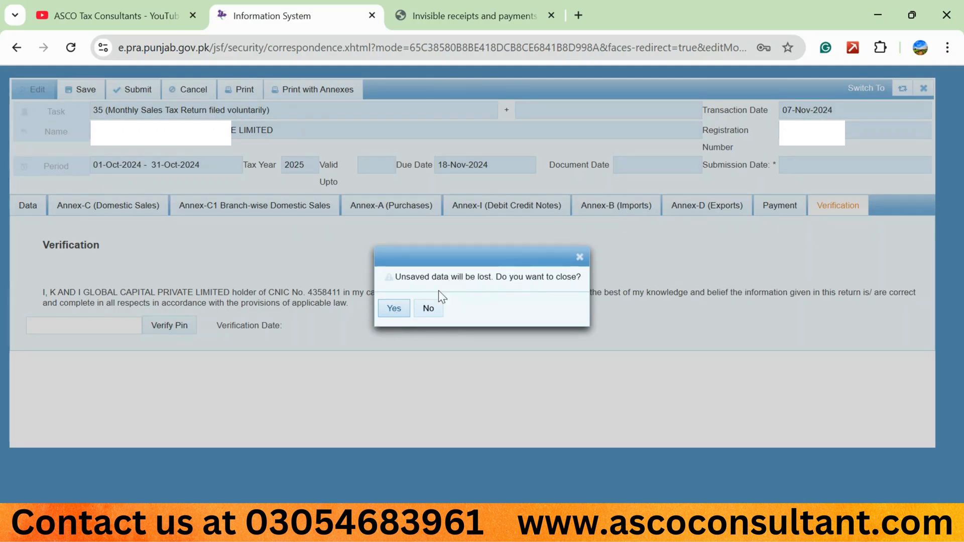
left_click(392, 306)
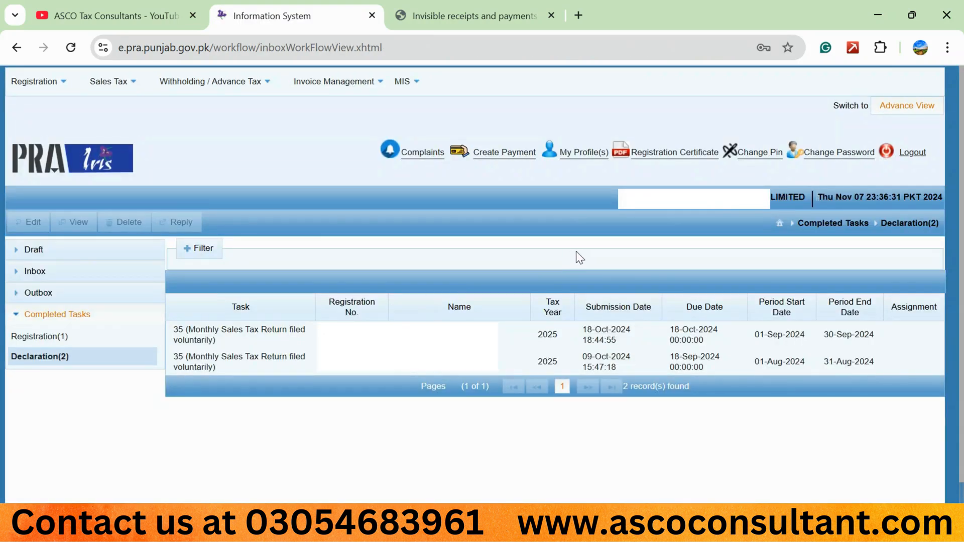
Start a new payment with type Sales Tax, tax year 2025 and tax month Oct, 2024, and continue to the taxpayer details
left_click(483, 159)
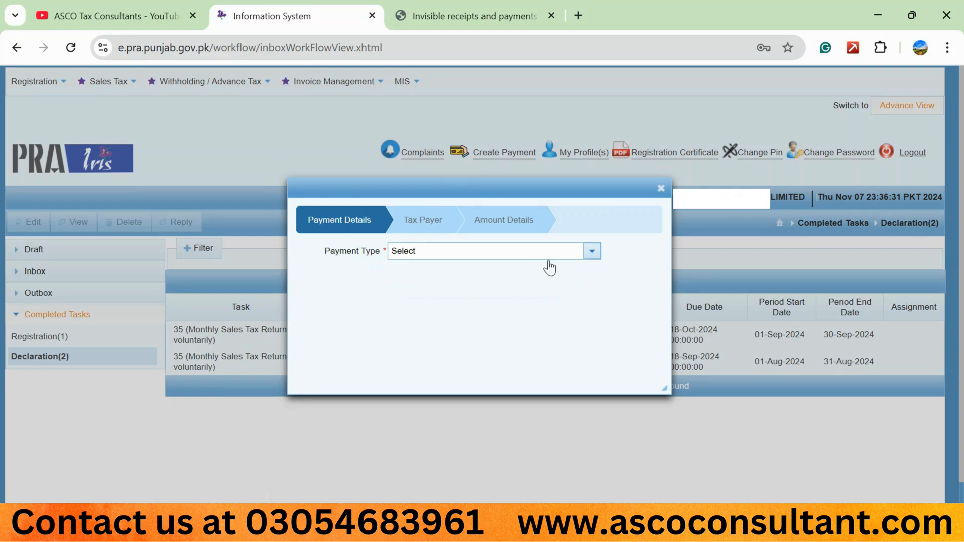
left_click(589, 255)
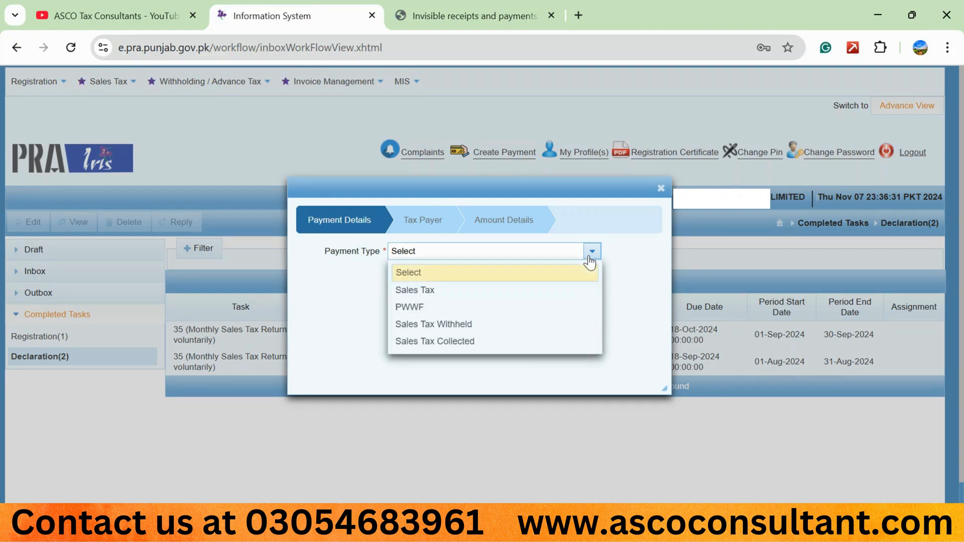
left_click(463, 299)
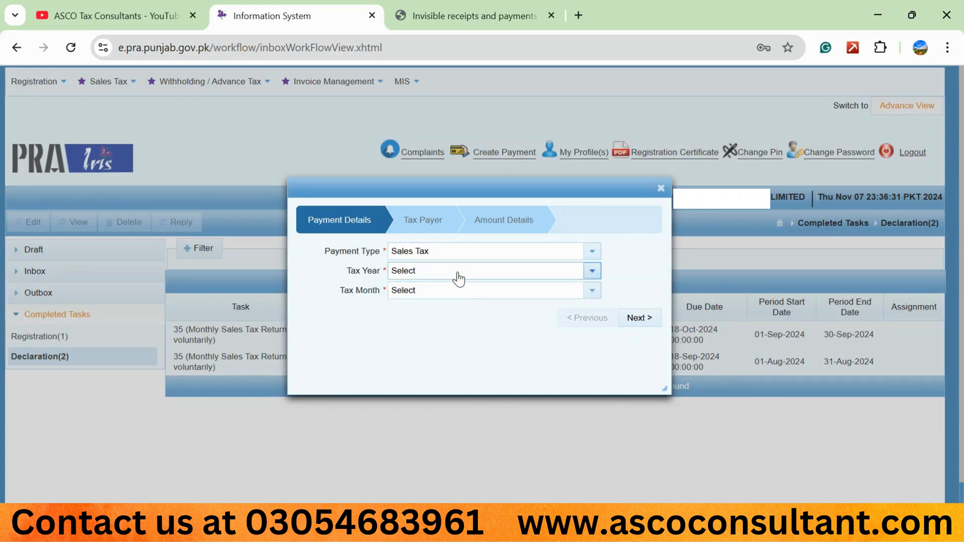
left_click(454, 275)
left_click(422, 310)
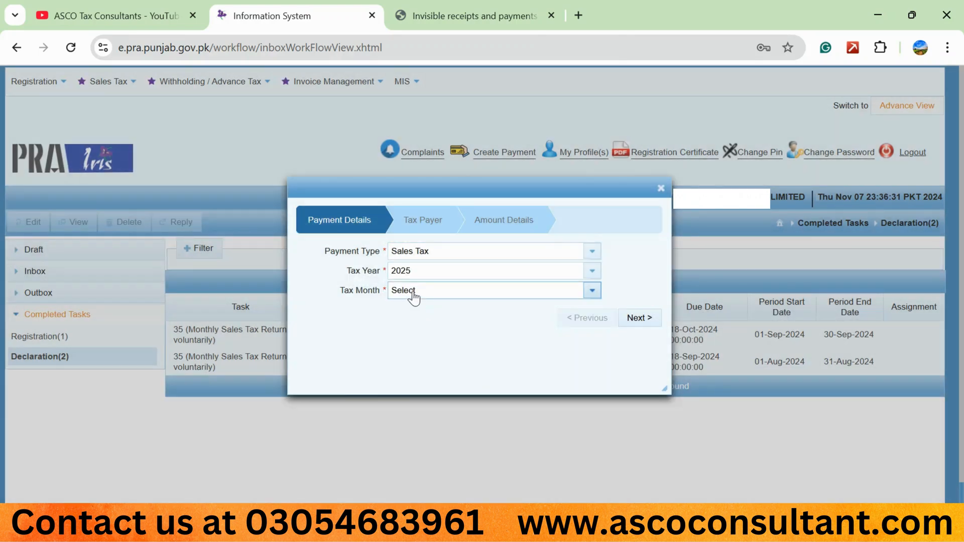
left_click(412, 292)
scroll(424, 384, "down", 1)
scroll(426, 389, "down", 1)
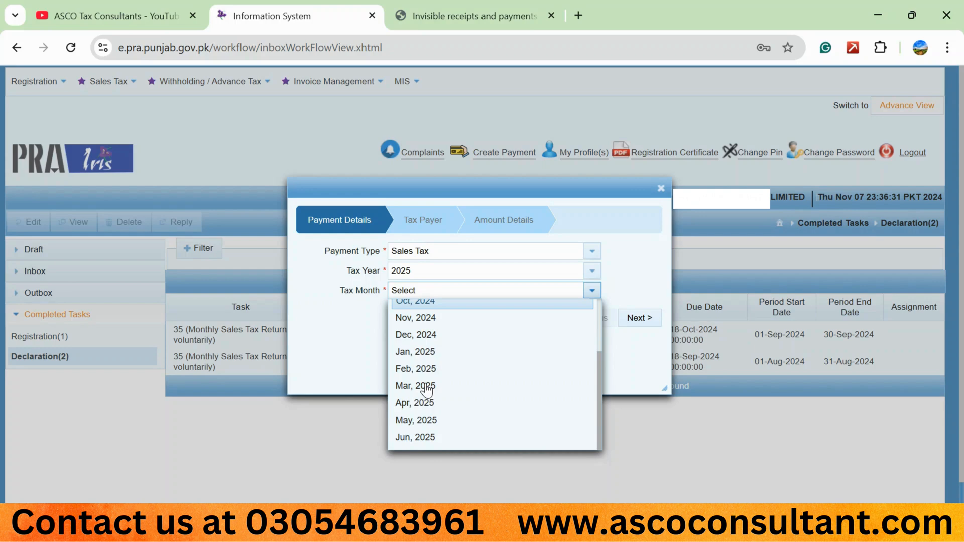
scroll(425, 389, "up", 2)
left_click(420, 357)
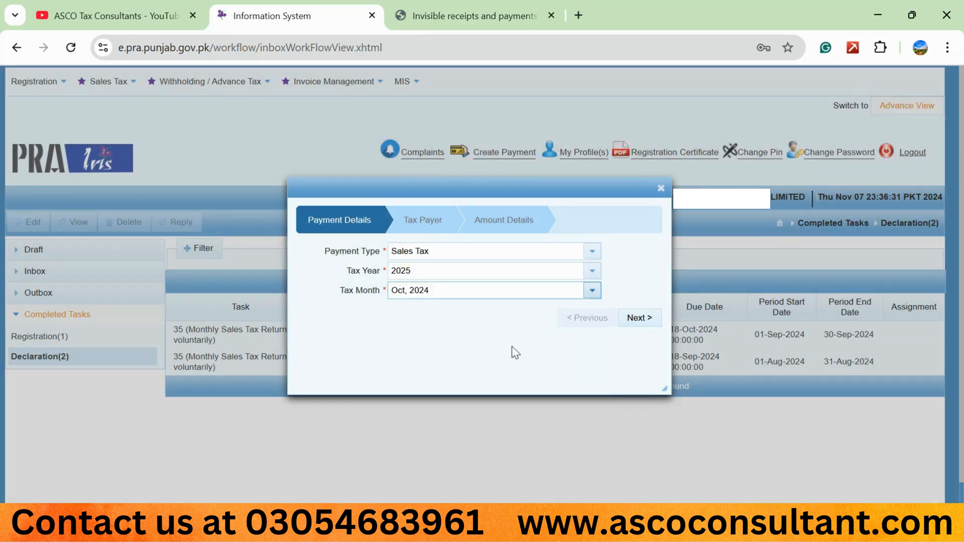
left_click(636, 321)
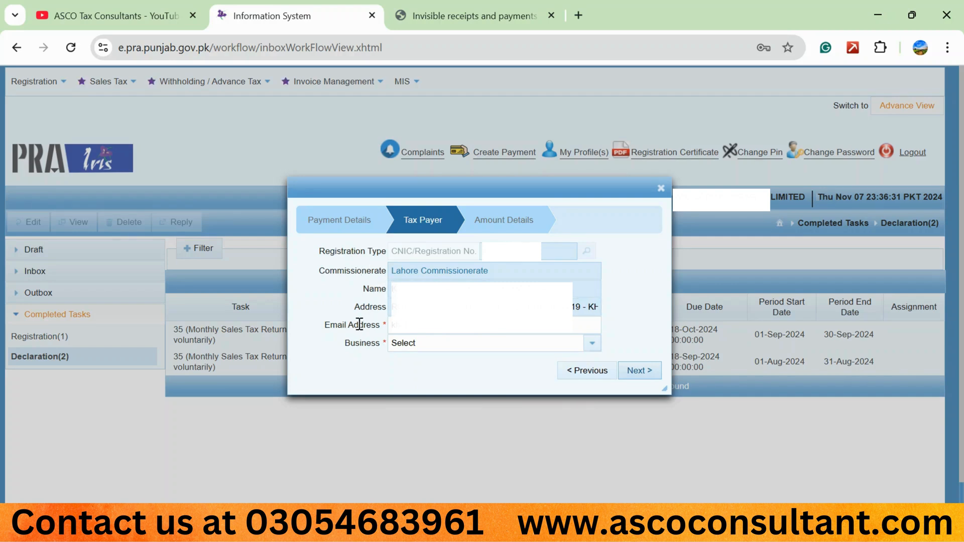
Choose the taxpayer's business for the payment, keeping the prefilled email address, and continue to the amount details
left_click(392, 324)
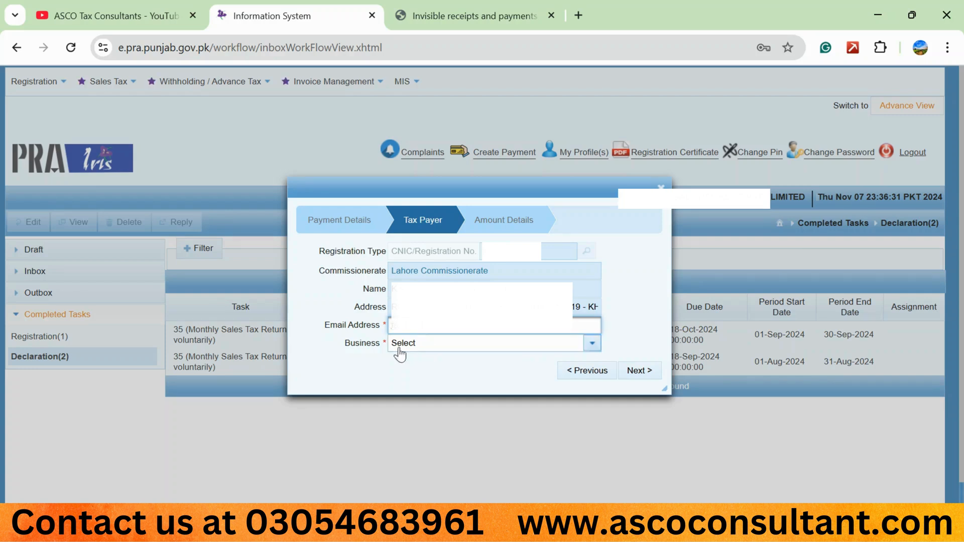
left_click(591, 344)
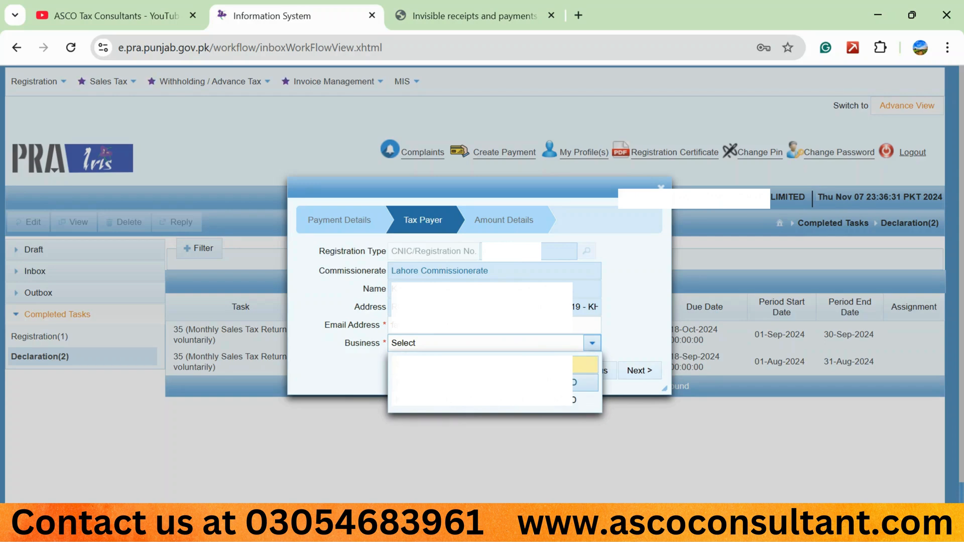
left_click(482, 364)
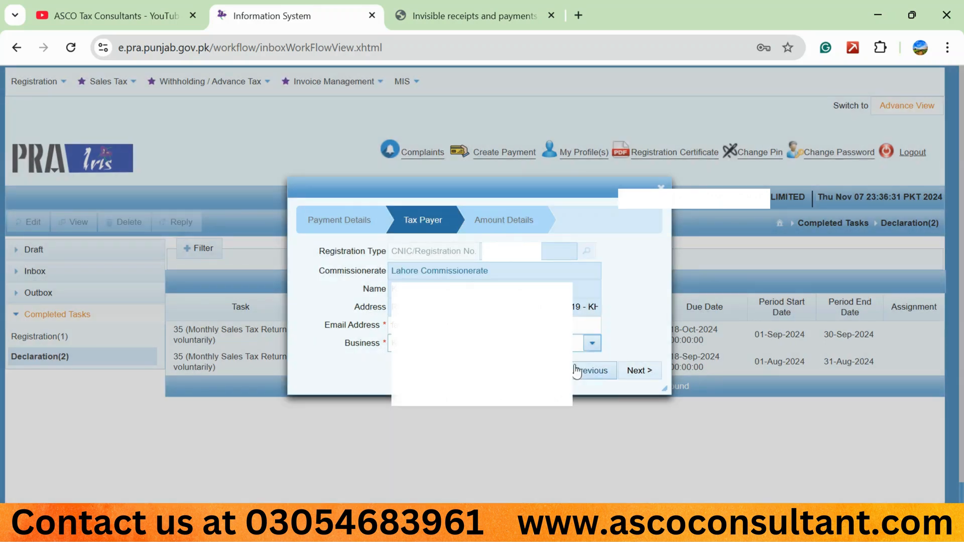
left_click(640, 372)
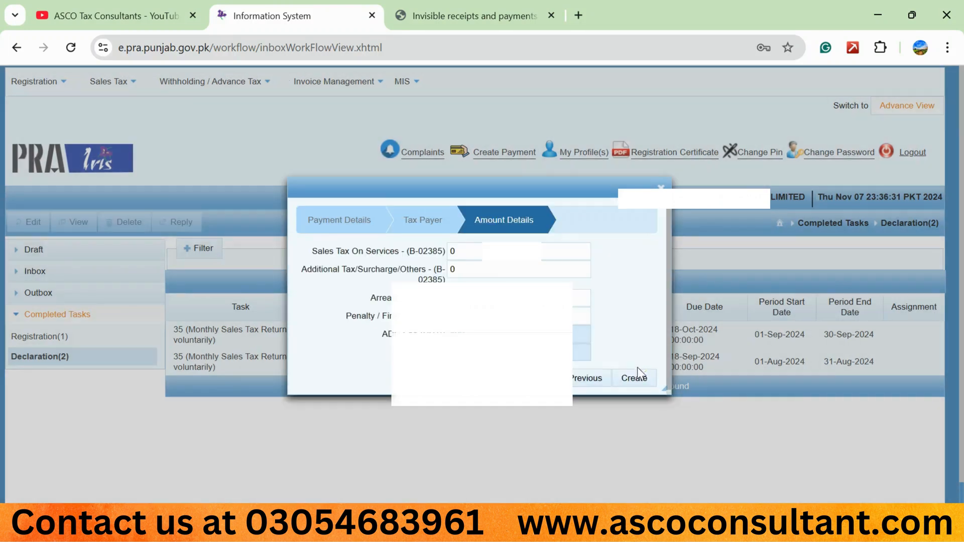
Set the payment's Sales Tax On Services (B-02385) amount to 127,998
left_click(469, 254)
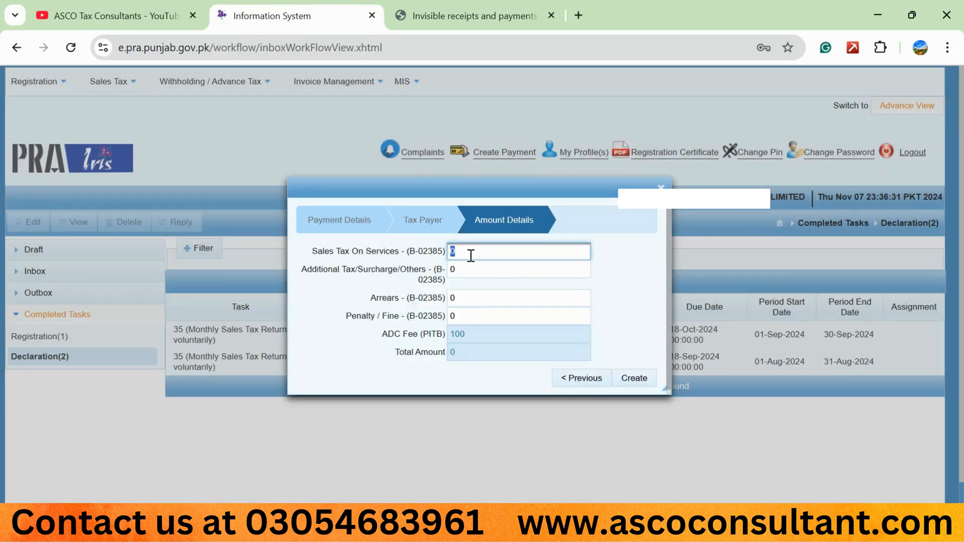
key("BackSpace")
type("127,998")
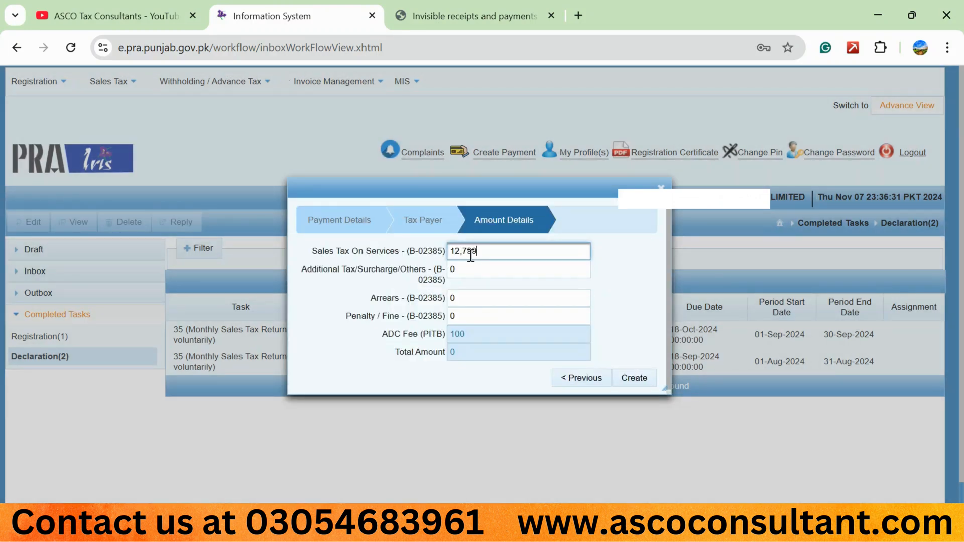